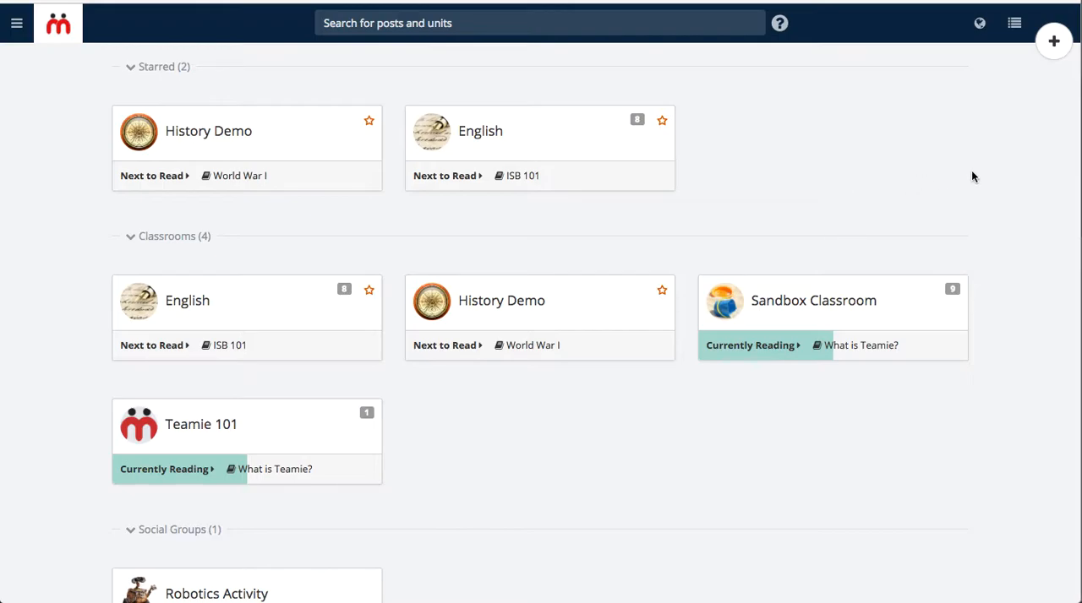
# Create a new story titled "World War 1 - Project" for the History Demo classroom.
pyautogui.click(1056, 42)
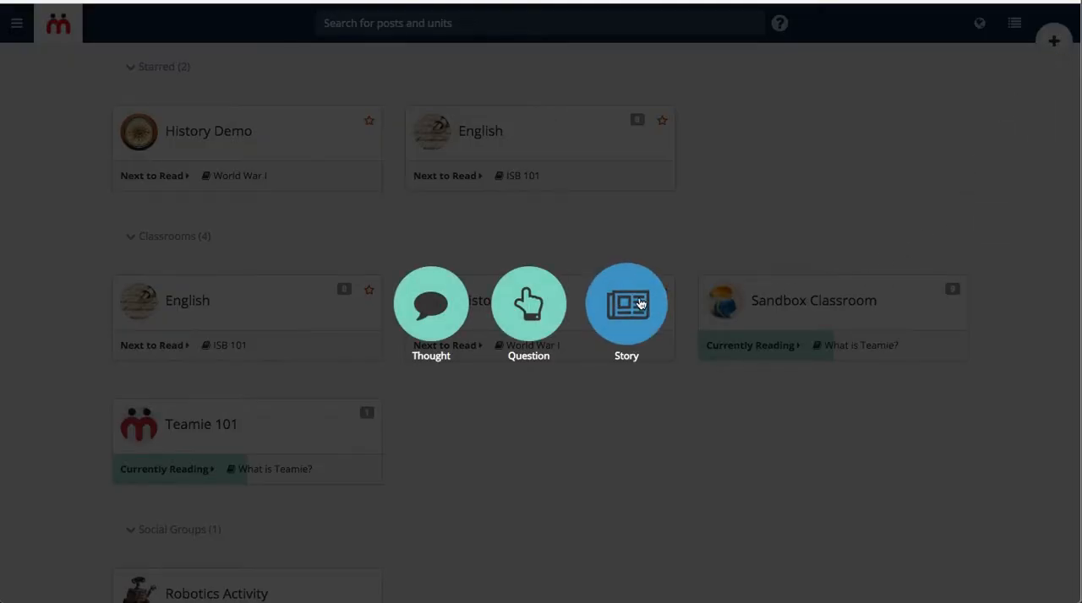
pyautogui.click(637, 304)
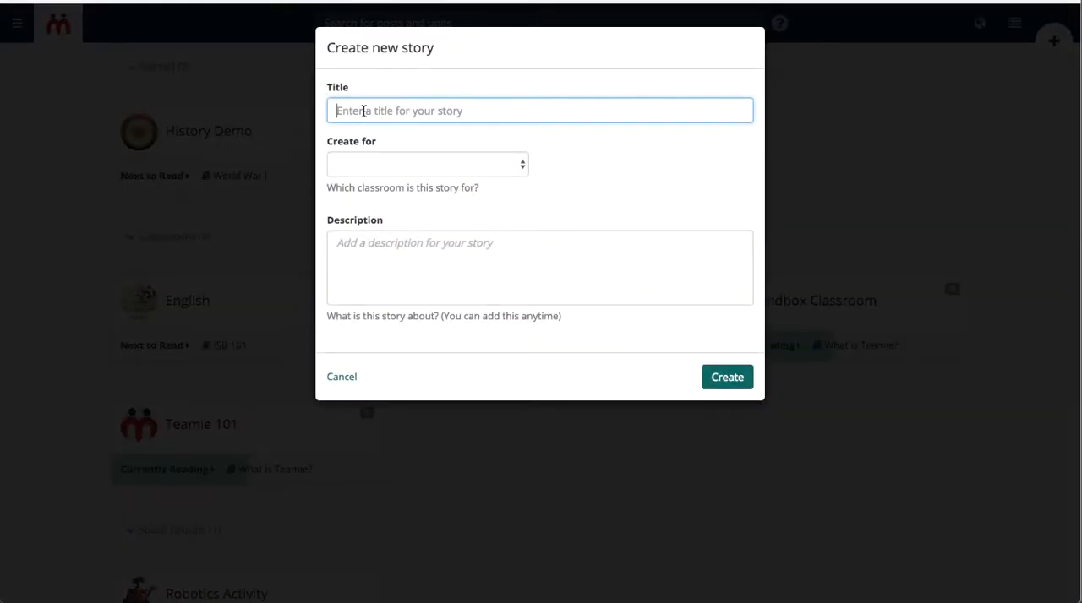
pyautogui.write('Wor')
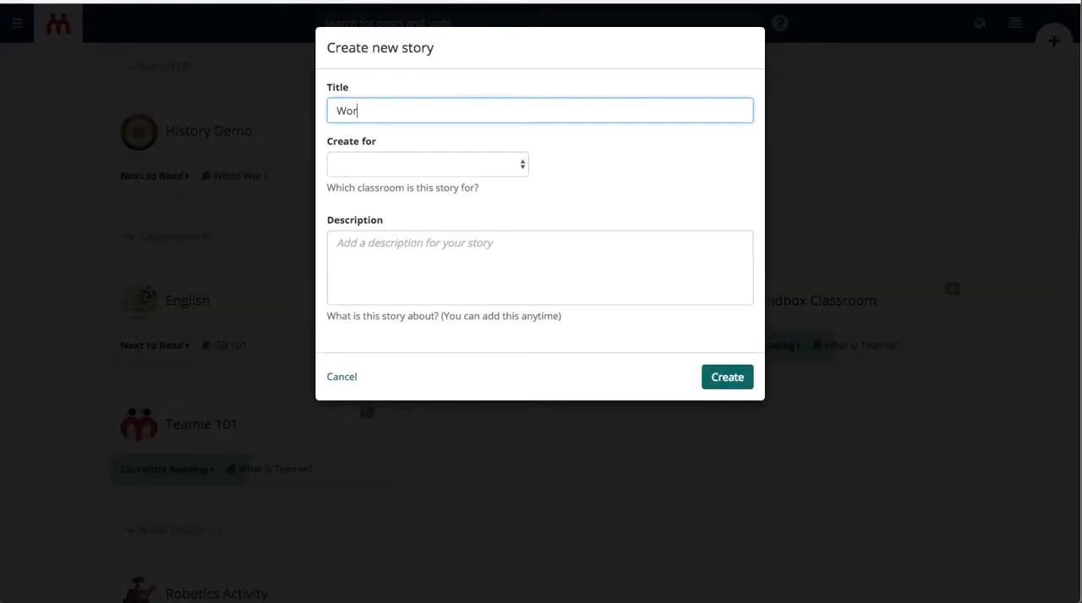
pyautogui.write('ld War 1 - Project')
pyautogui.click(361, 166)
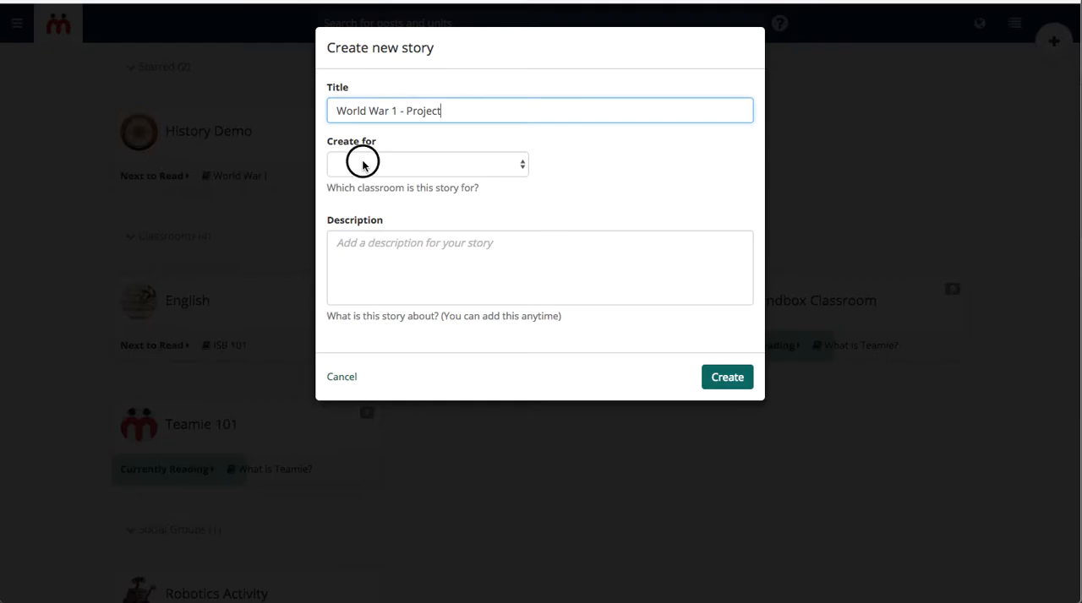
pyautogui.click(393, 193)
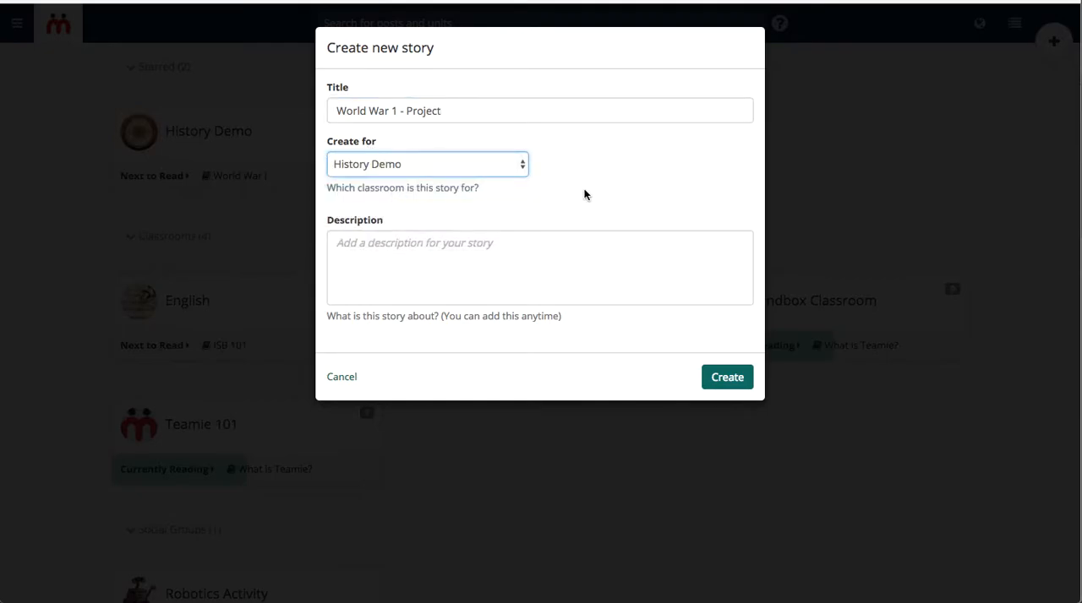
pyautogui.click(724, 378)
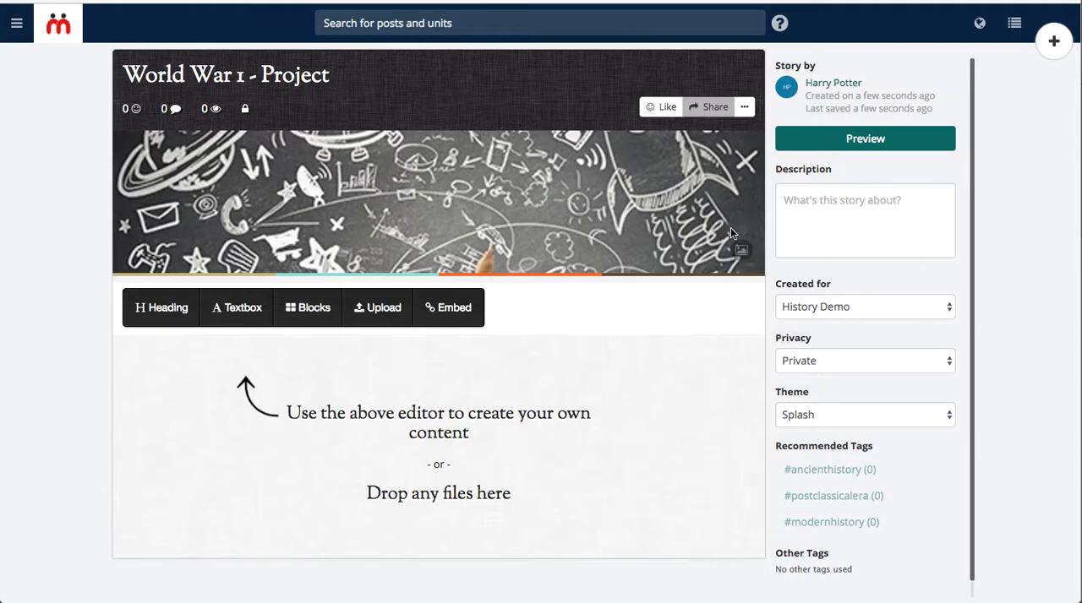
# Replace the story's cover with world war.jpg from the Desktop's History Unit/Story folder, moving the crop area up to frame the soldiers' heads.
pyautogui.click(740, 252)
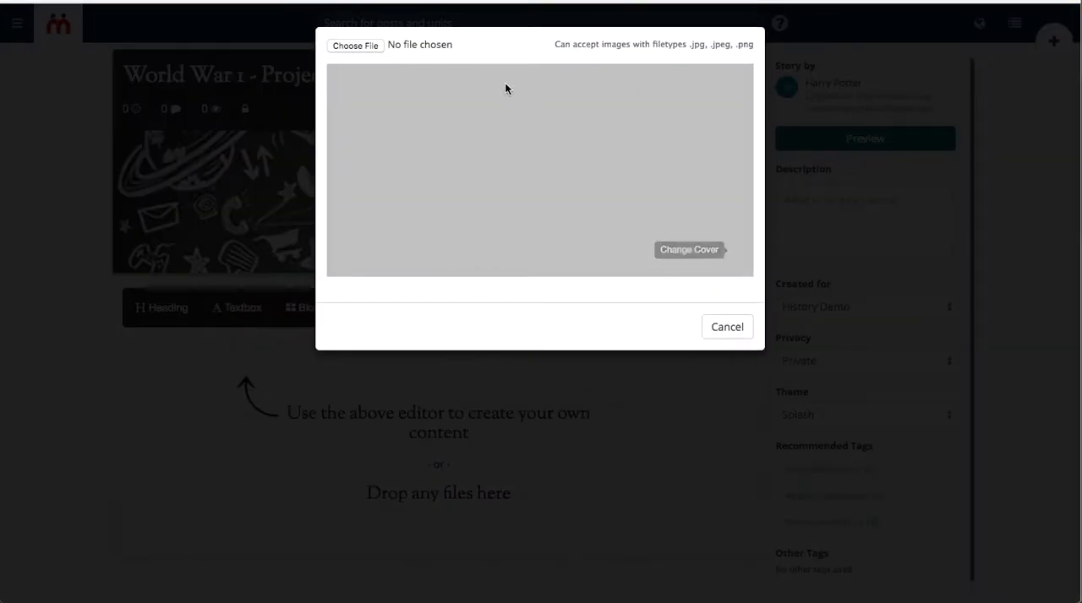
pyautogui.click(363, 45)
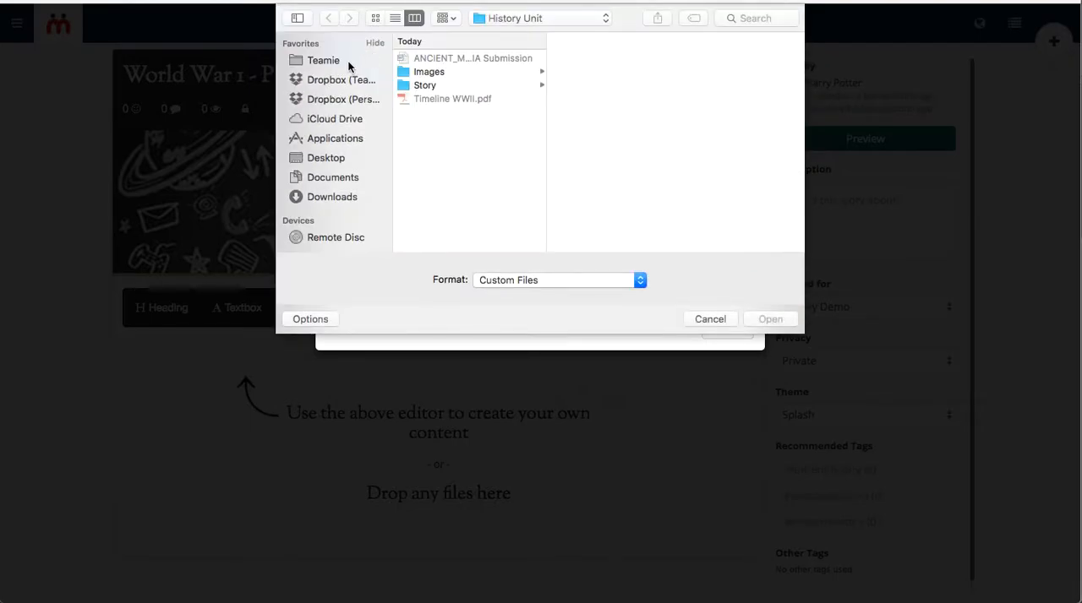
pyautogui.click(348, 62)
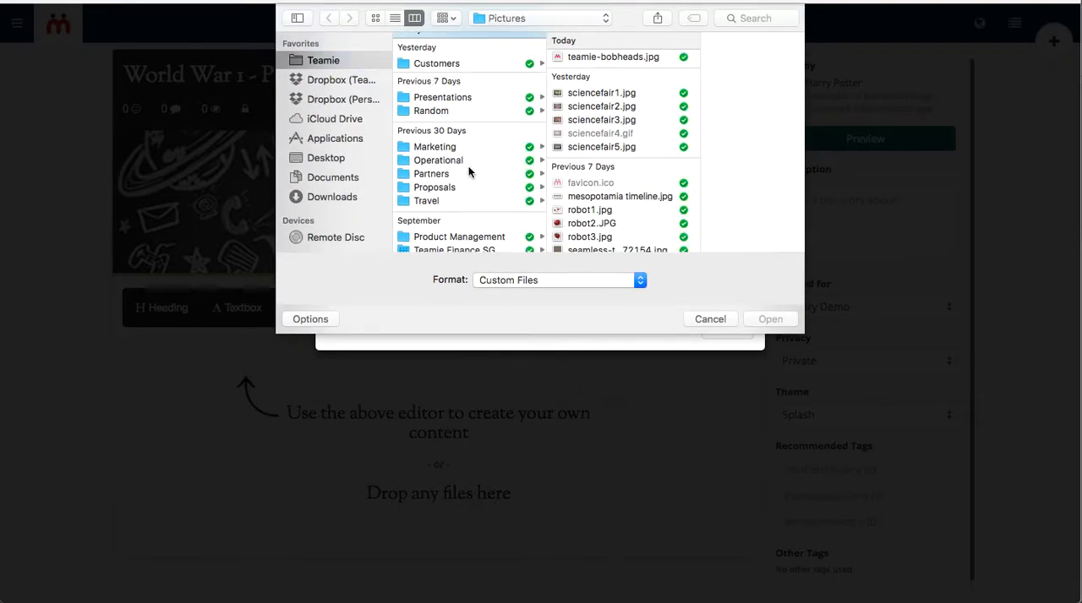
pyautogui.click(327, 161)
pyautogui.click(475, 61)
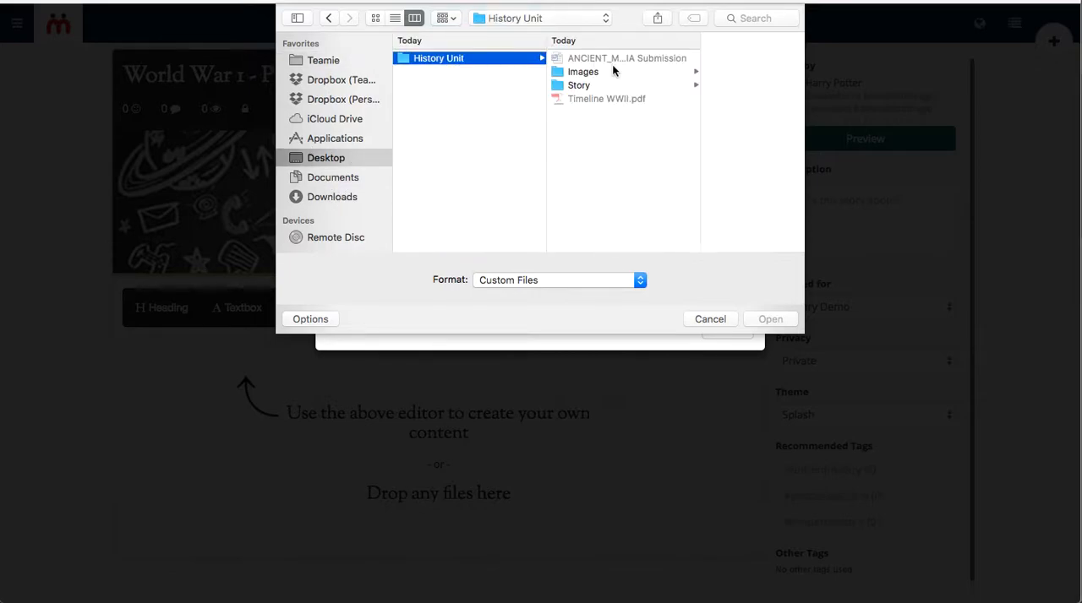
pyautogui.click(604, 85)
pyautogui.click(720, 113)
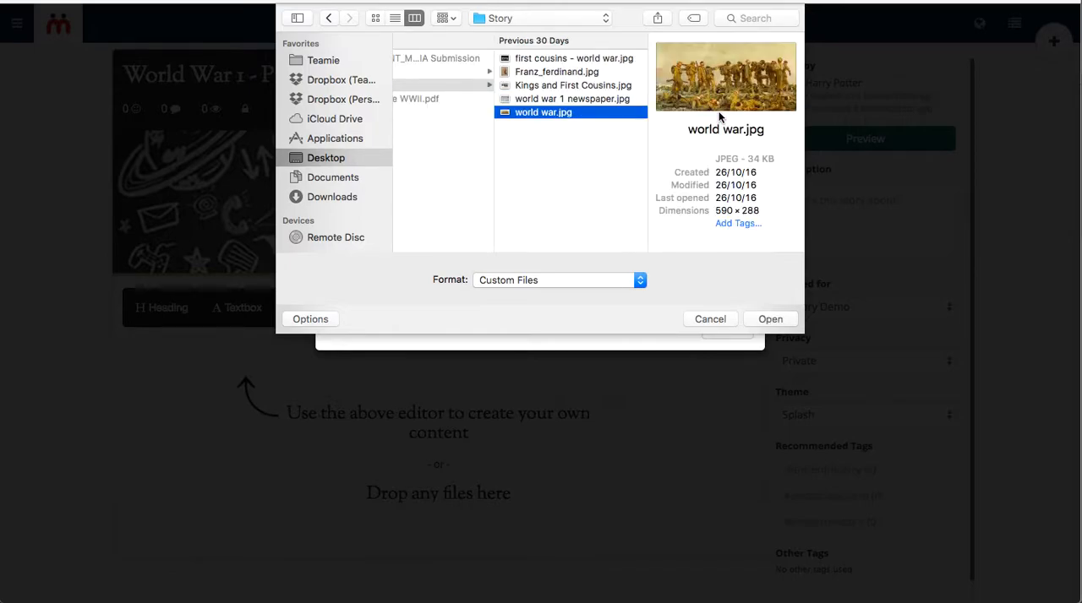
pyautogui.press('Return')
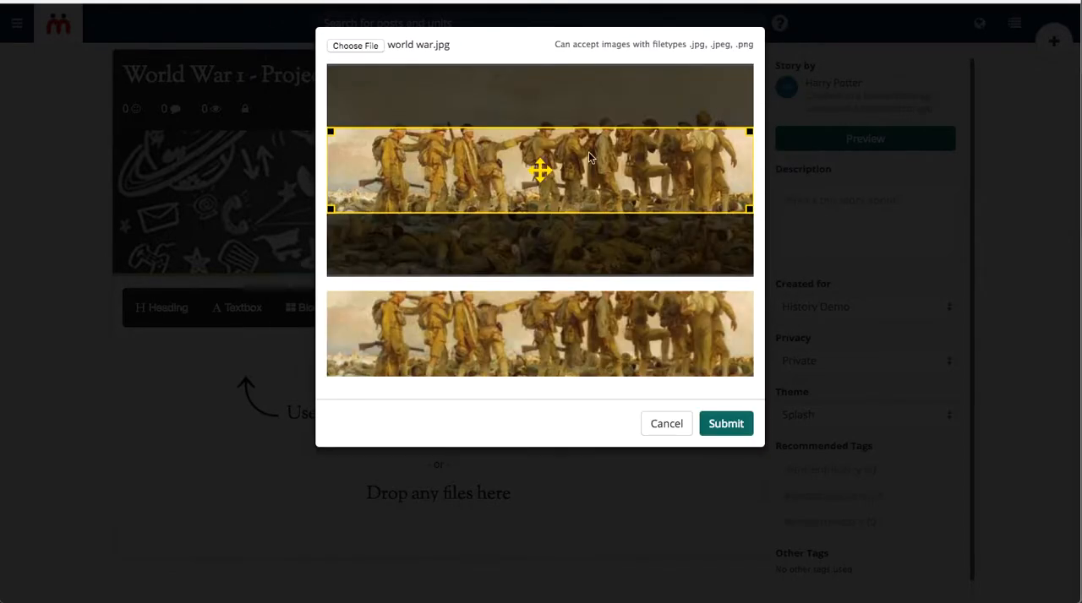
pyautogui.moveTo(541, 173); pyautogui.dragTo(541, 148)
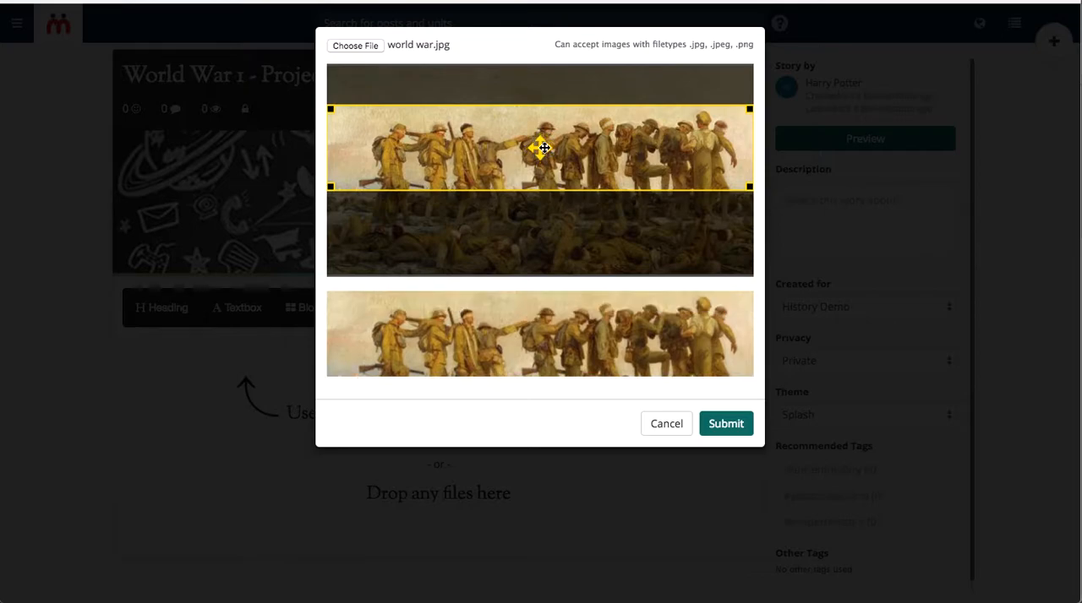
pyautogui.click(726, 423)
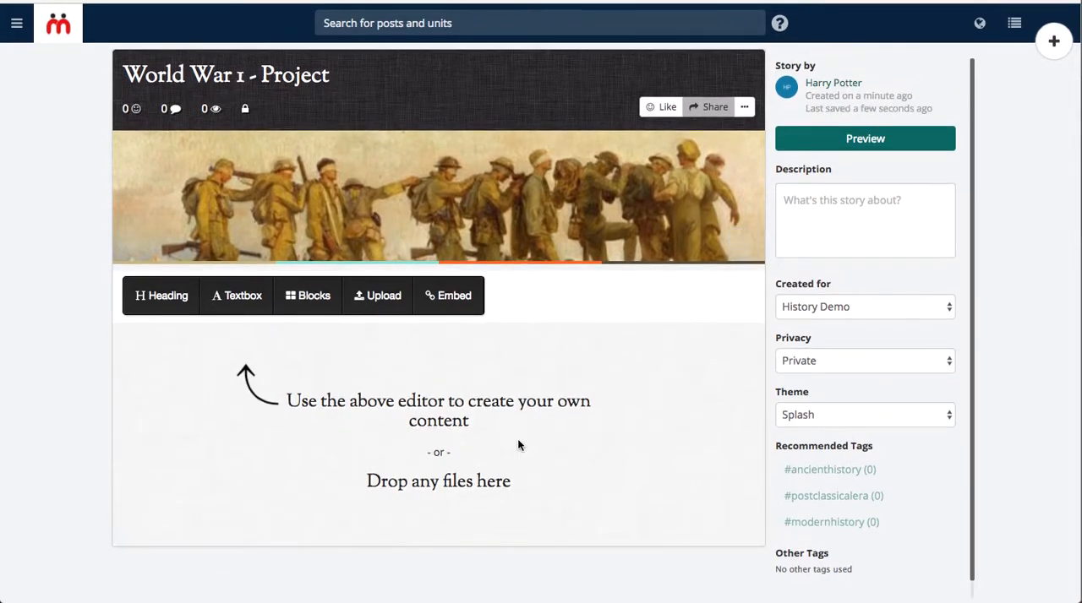
# Switch to Finder and add first cousins - world war.jpg, Franz_ferdinand.jpg and Kings and First Cousins.jpg to the story's content area.
pyautogui.press('super+Tab')
pyautogui.press('super+Tab')
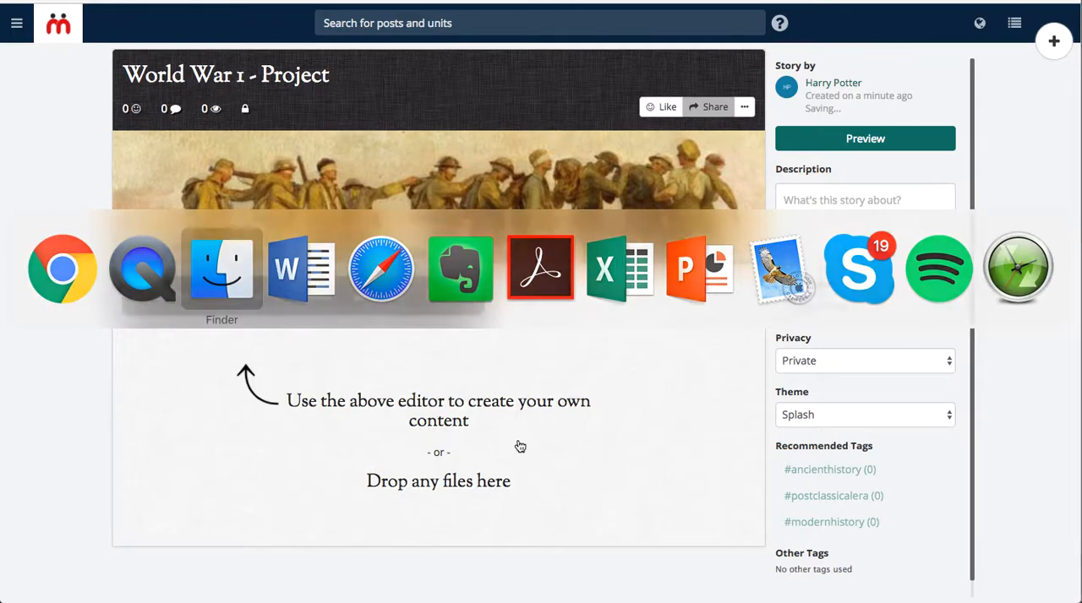
pyautogui.click(738, 227)
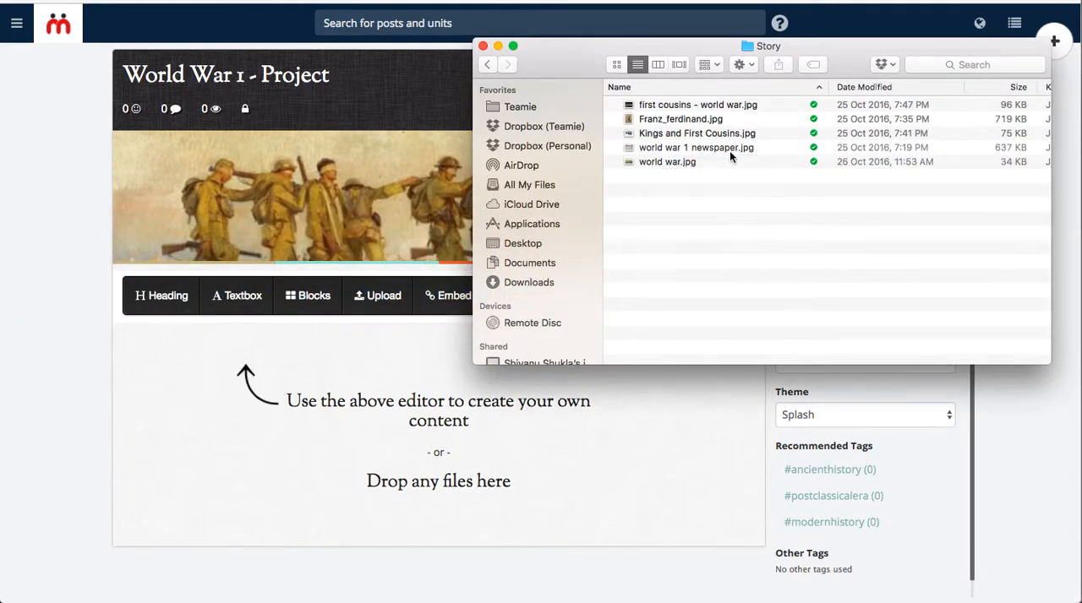
pyautogui.click(695, 105)
pyautogui.hotkey('shift', 'Down')
pyautogui.hotkey('shift', 'Down')
pyautogui.moveTo(667, 122); pyautogui.dragTo(349, 382)
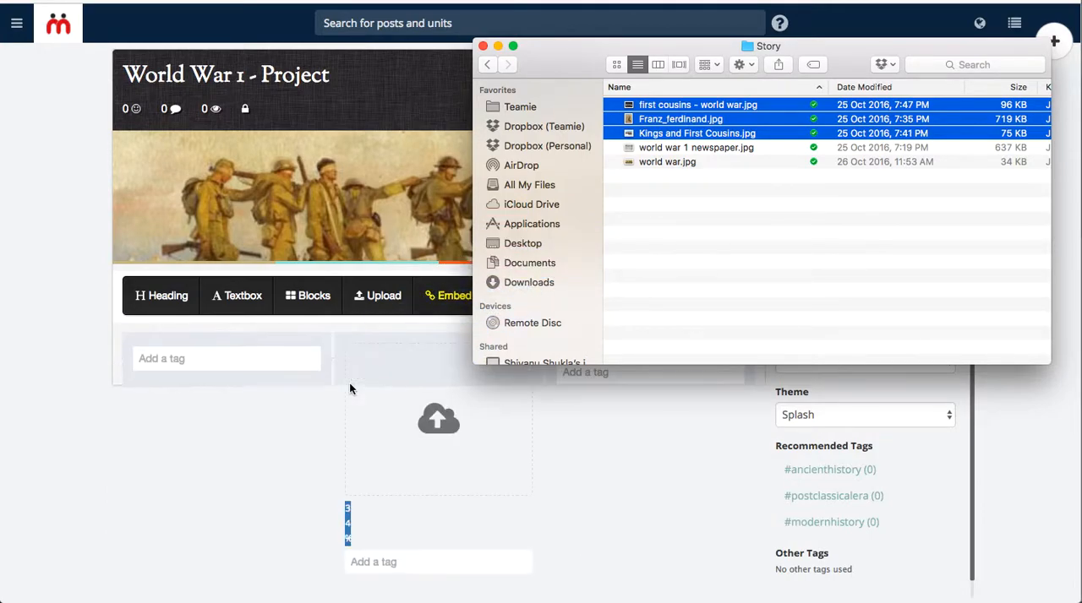
pyautogui.scroll(-2, 34, 392)
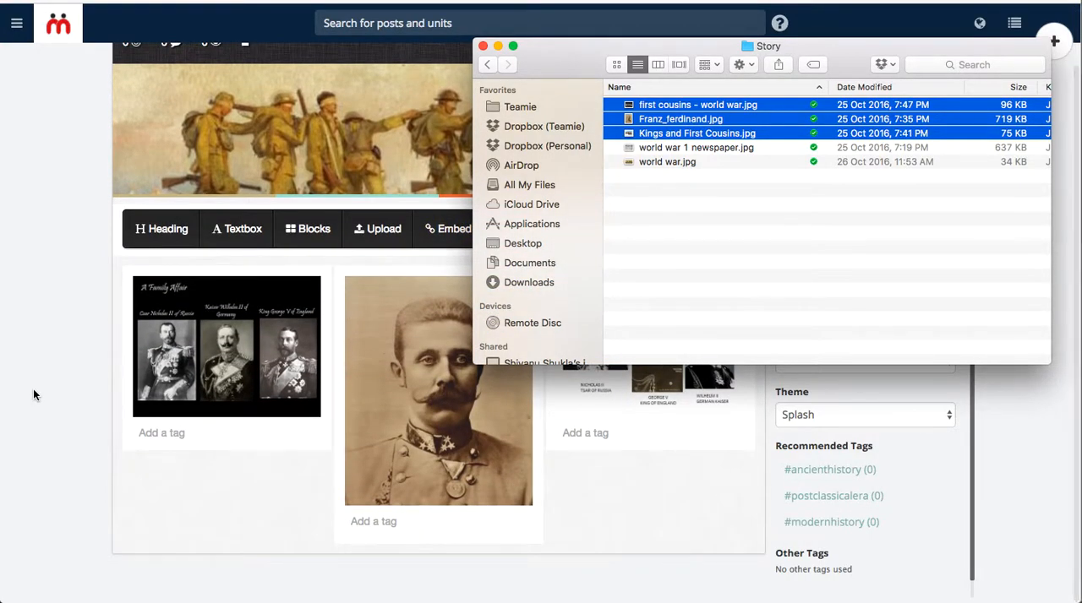
pyautogui.click(33, 389)
# Add the title "Key People in WWI" to the "A Family Affair" image block.
pyautogui.moveTo(239, 287)
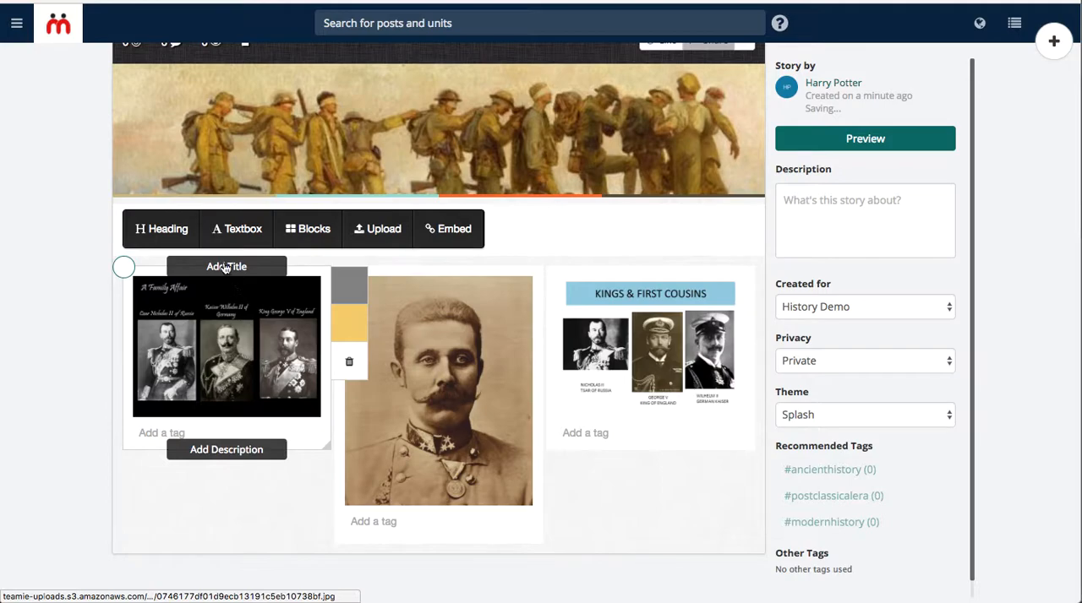
pyautogui.click(226, 266)
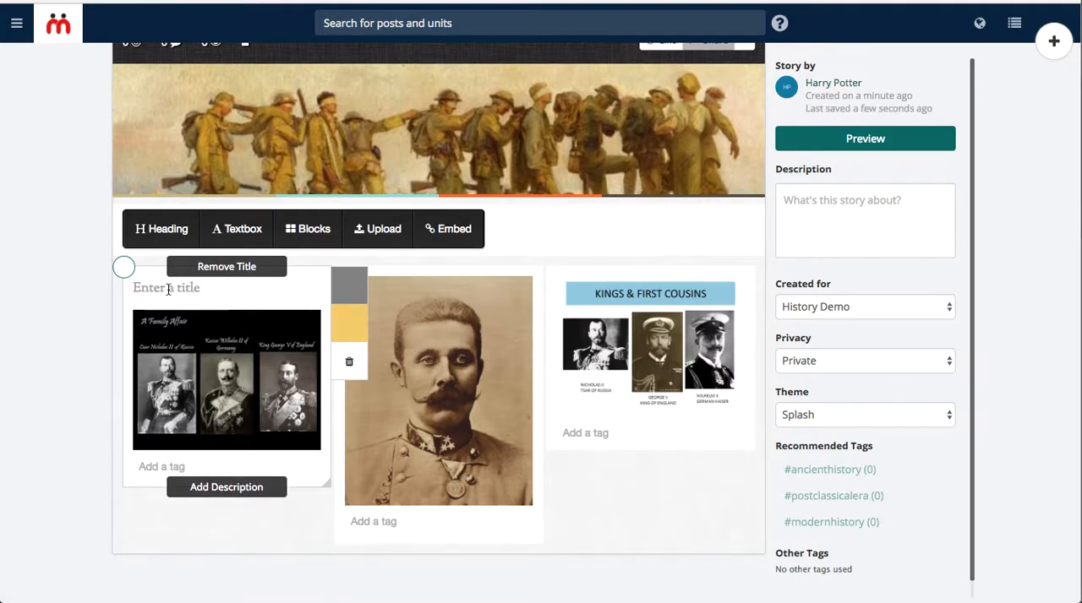
pyautogui.write('Key Pep')
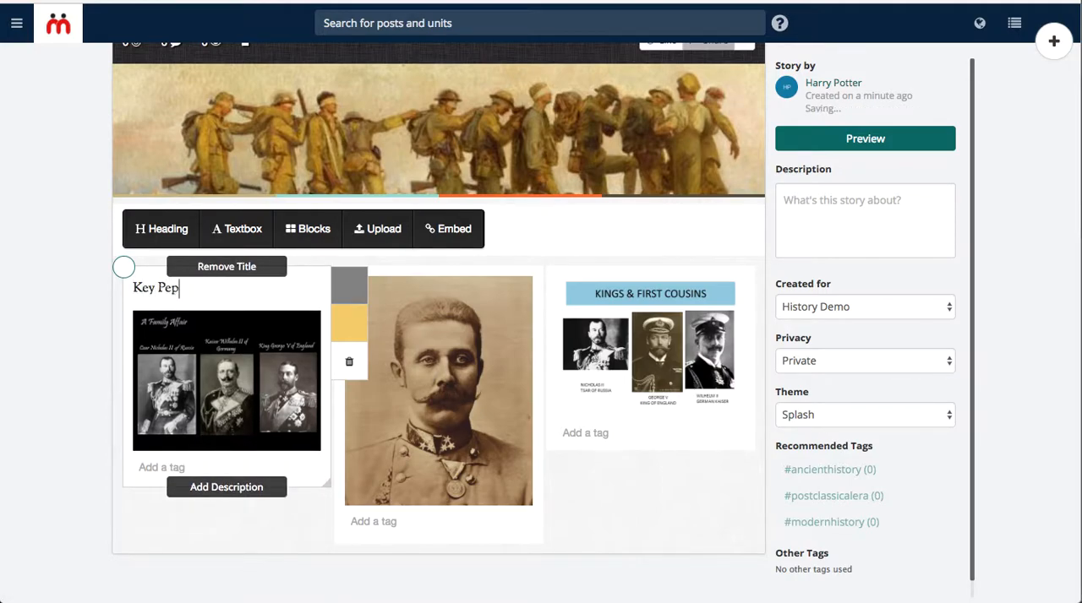
pyautogui.press('BackSpace')
pyautogui.write('ople in WWI')
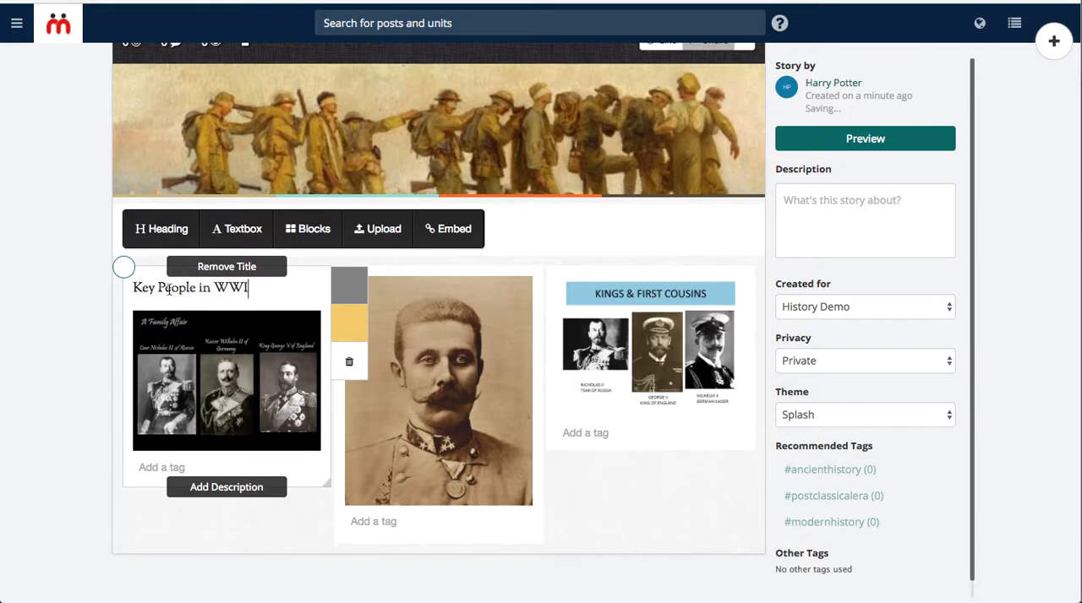
# Add the title "What caused the war" to the Franz Ferdinand portrait block.
pyautogui.click(441, 266)
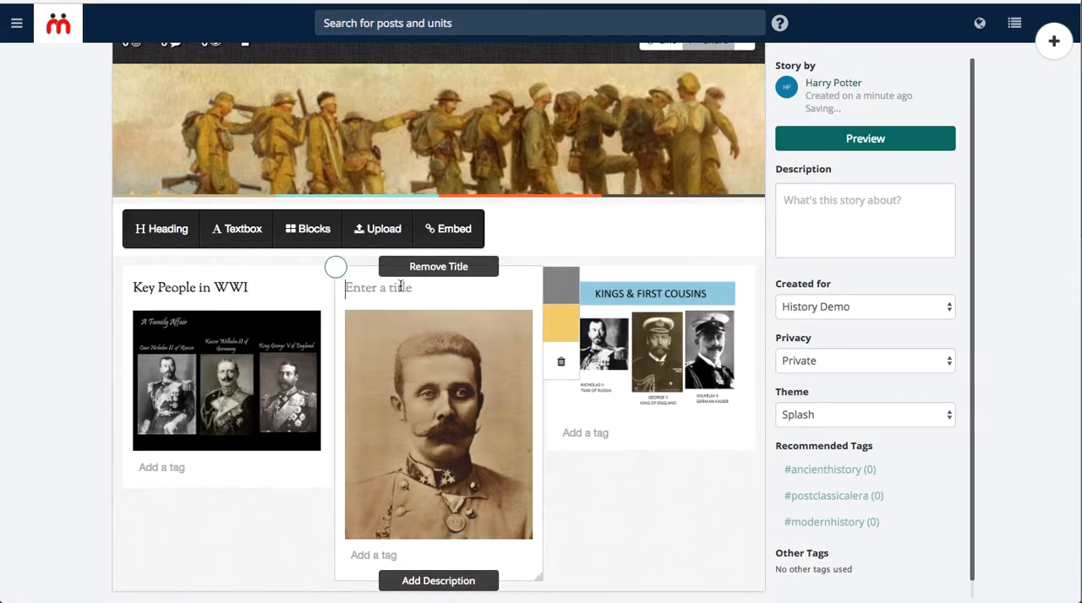
pyautogui.click(401, 288)
pyautogui.write('Caus')
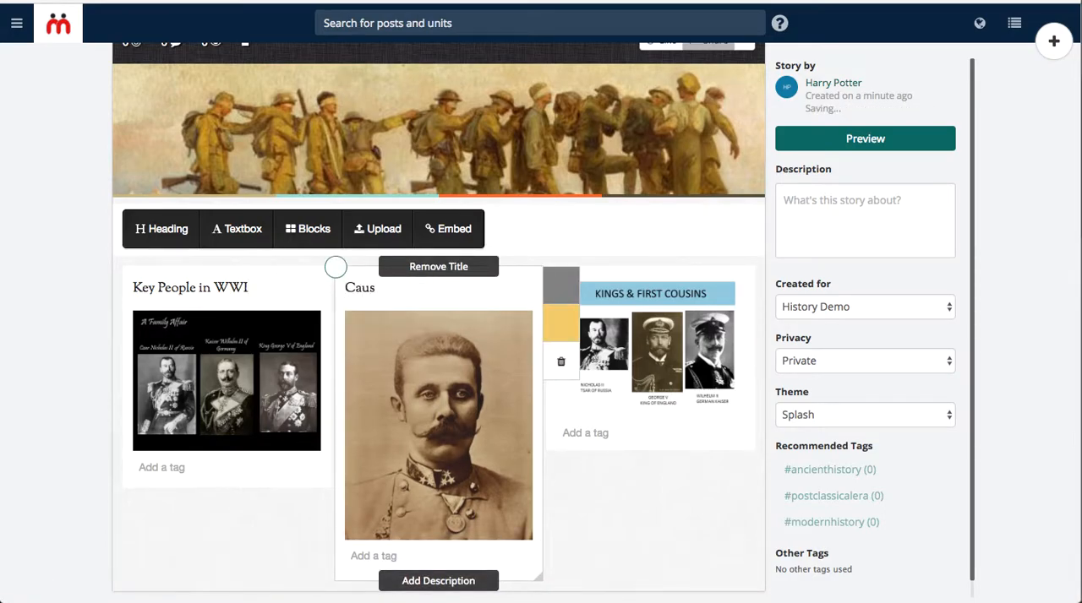
pyautogui.press('super+a')
pyautogui.write('What caused the wa')
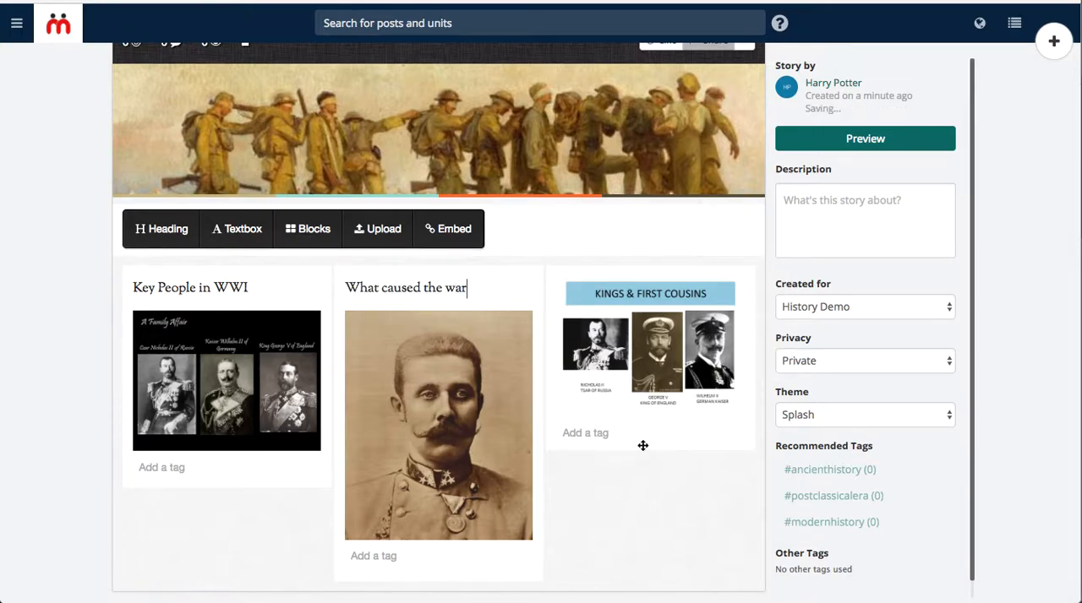
pyautogui.moveTo(649, 372)
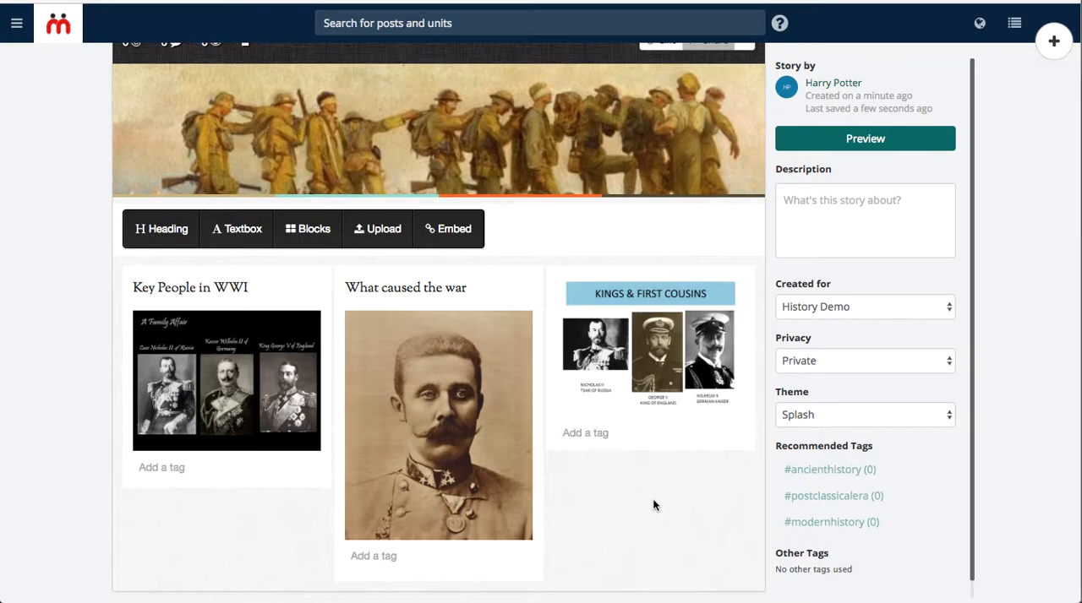
pyautogui.scroll(-1, 653, 500)
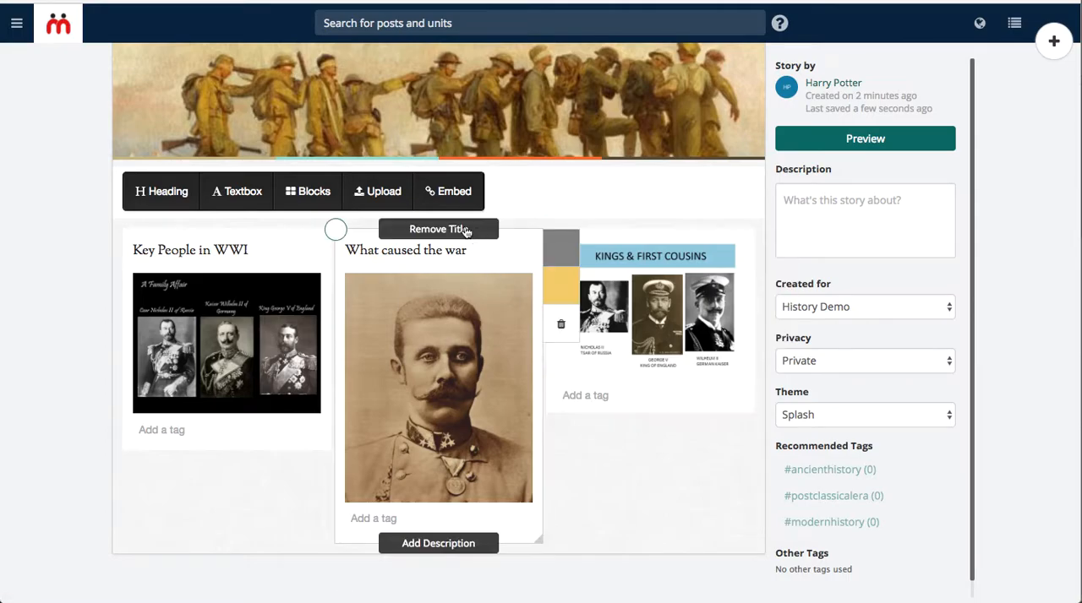
pyautogui.click(448, 201)
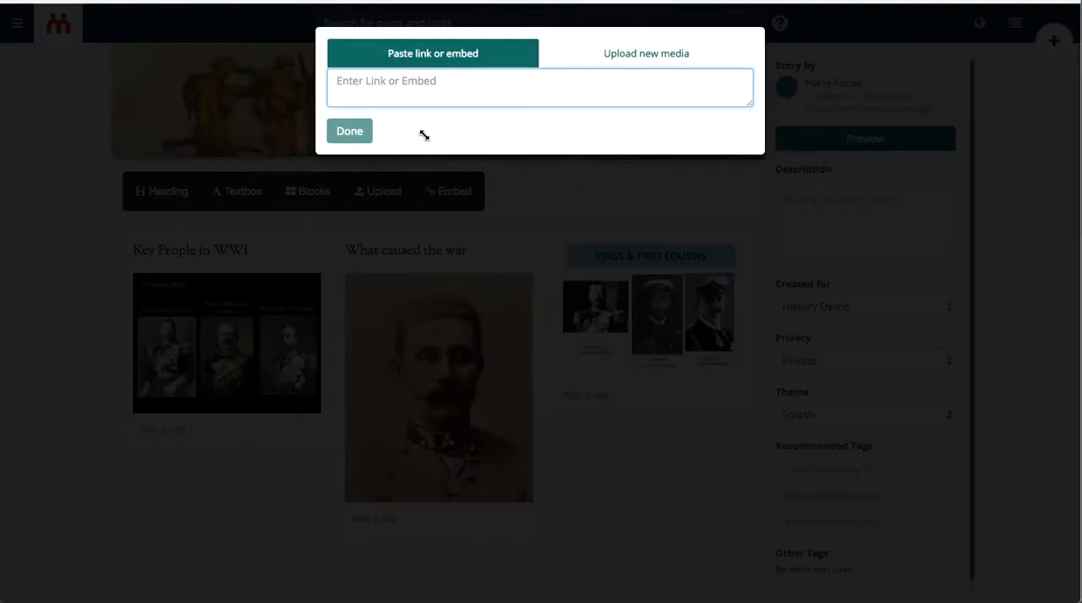
pyautogui.write('http://americanhistory.about.com/od/worldwari/tp/causes-of-world-war-1.htm')
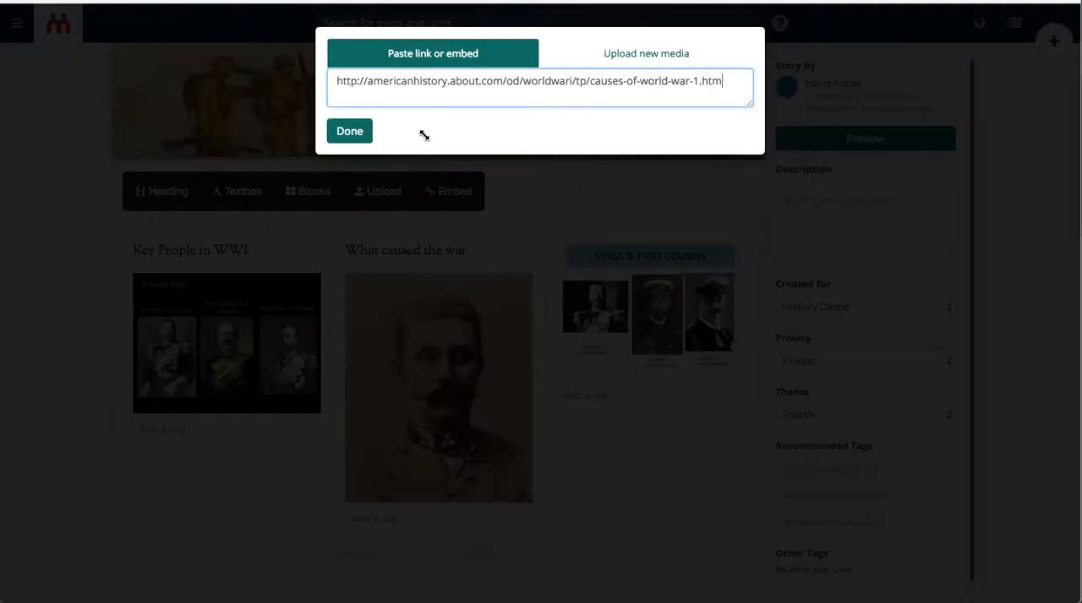
pyautogui.click(350, 137)
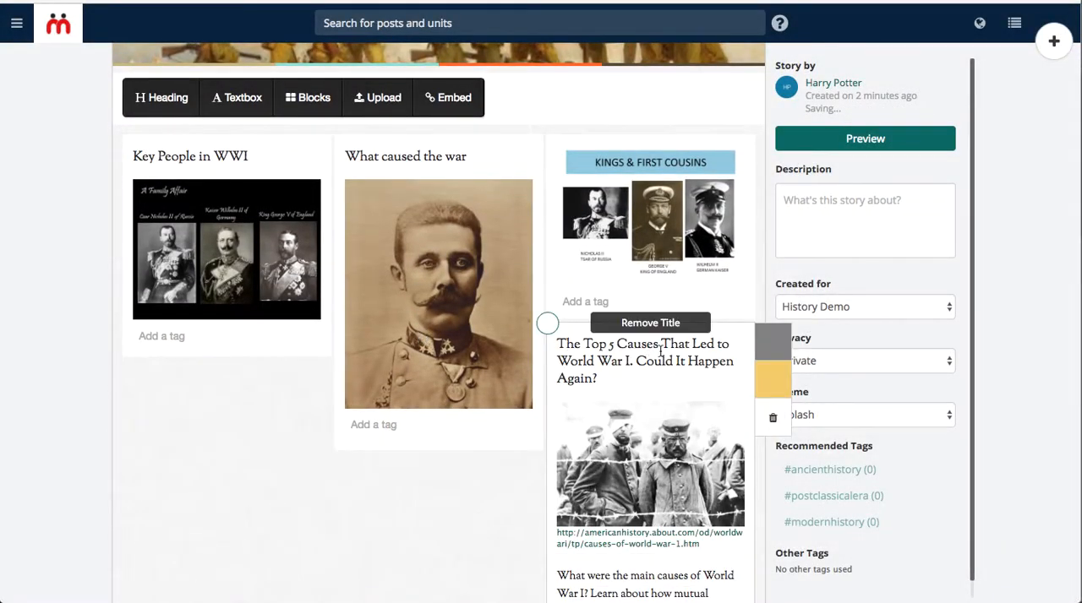
pyautogui.moveTo(747, 334); pyautogui.dragTo(309, 188)
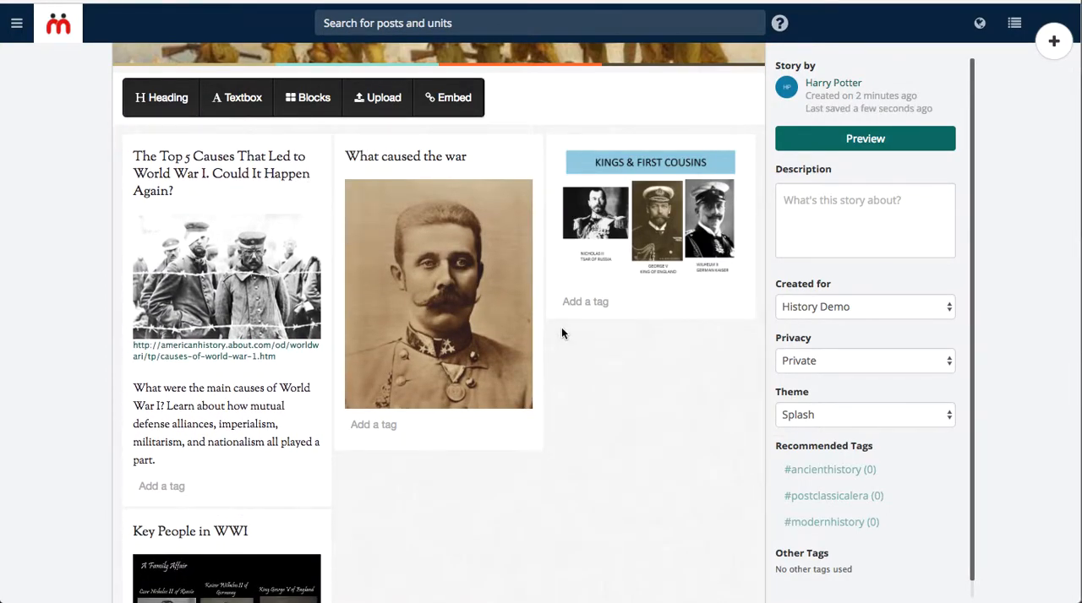
# Enlarge the Franz Ferdinand portrait block and add the description "The assassination triggered the war..." to it.
pyautogui.moveTo(483, 275)
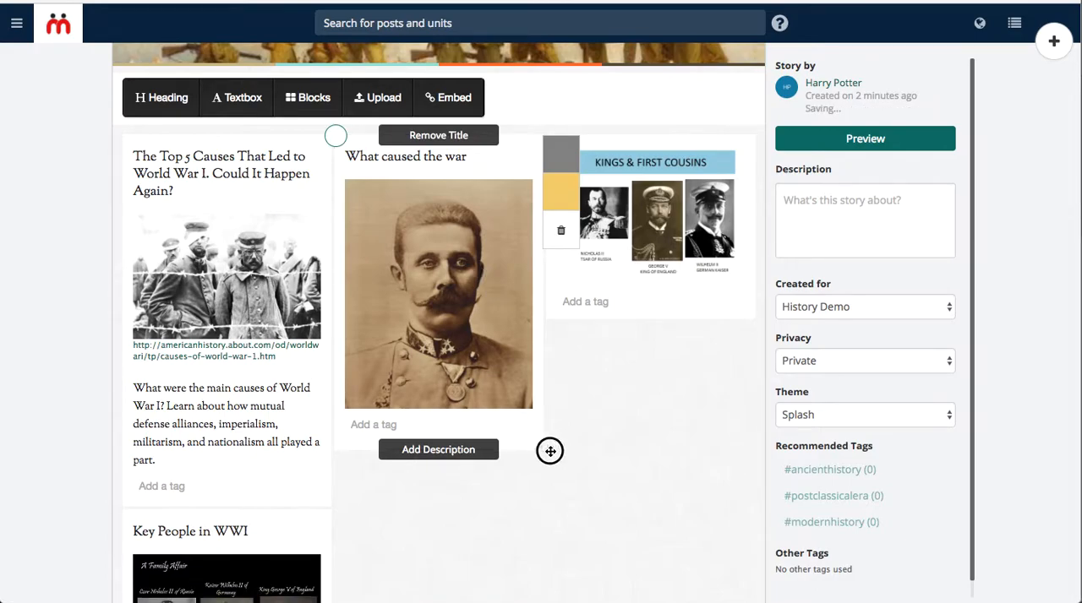
pyautogui.click(543, 448)
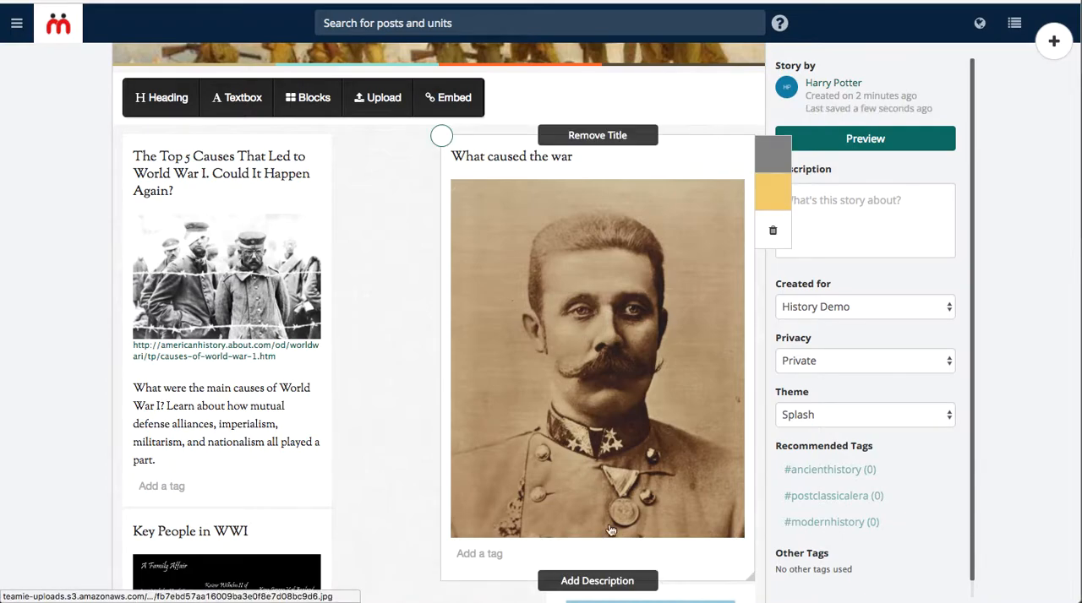
pyautogui.click(593, 582)
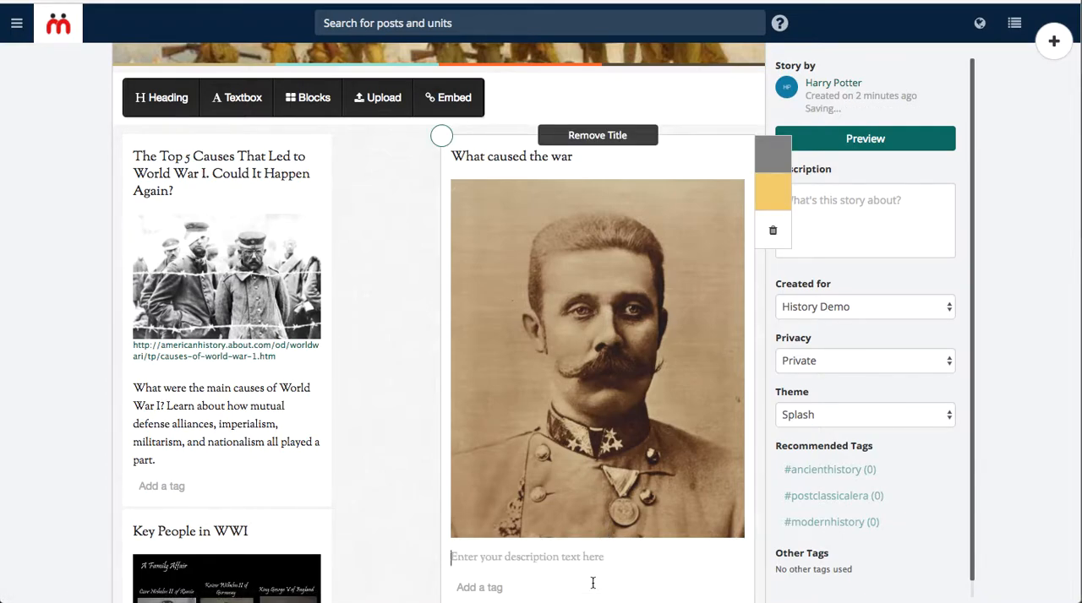
pyautogui.write('The assassination trigger')
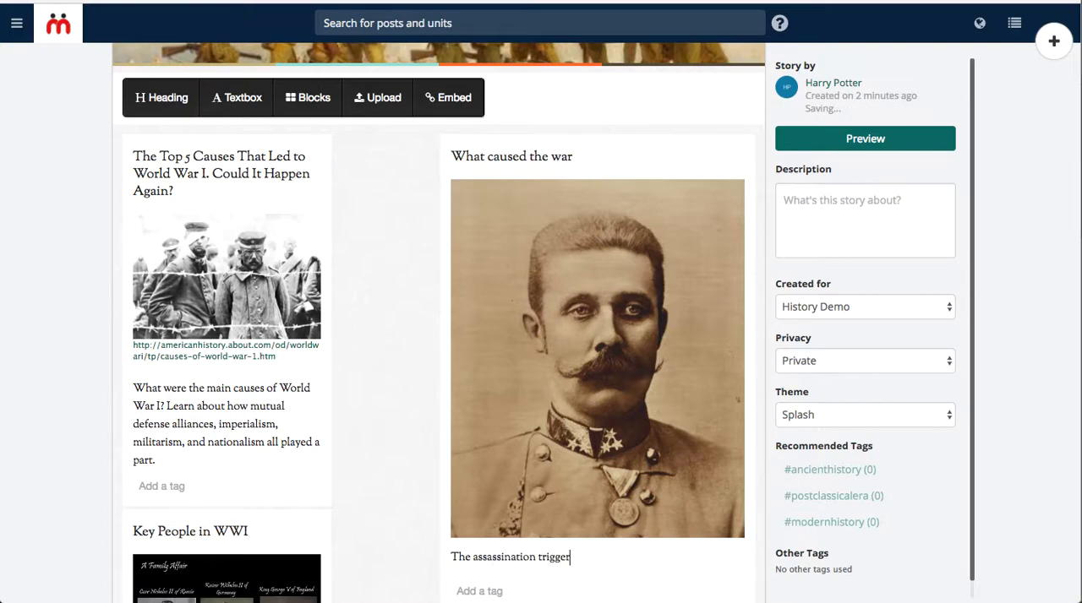
pyautogui.write('ed the war...')
# Widen the embedded article block to meet the portrait block, and delete the "Key People in WWI" and "Kings & First Cousins" image blocks.
pyautogui.moveTo(331, 499); pyautogui.dragTo(437, 485)
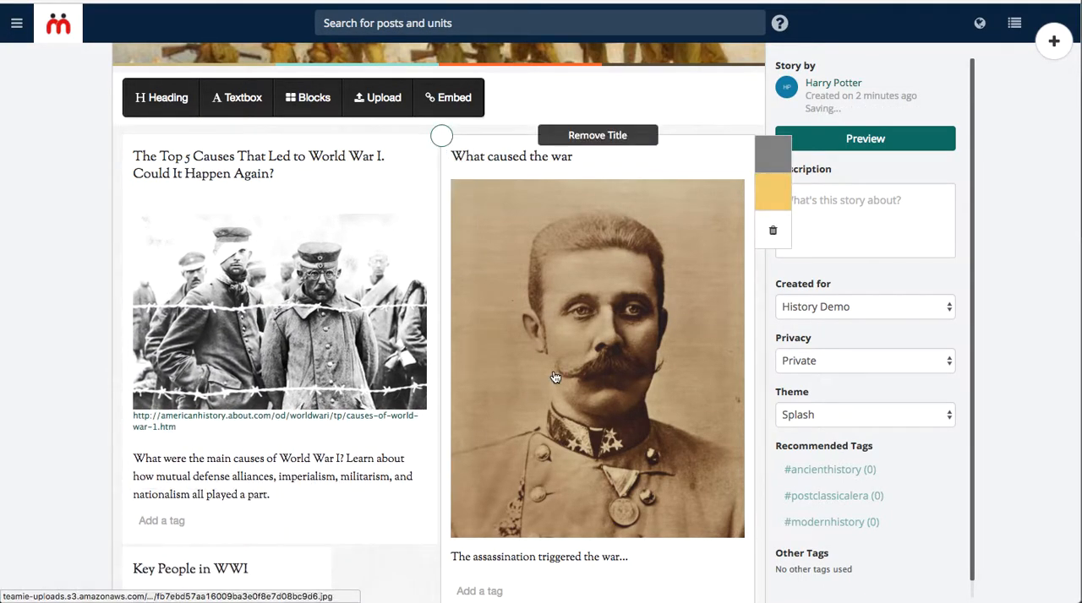
pyautogui.scroll(-3, 457, 343)
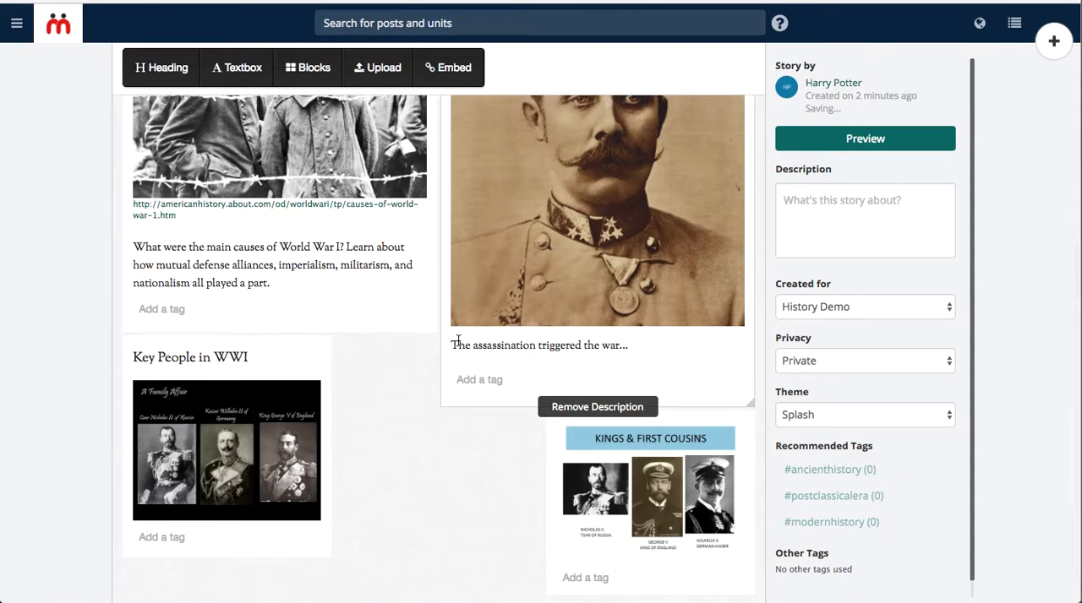
pyautogui.moveTo(289, 368)
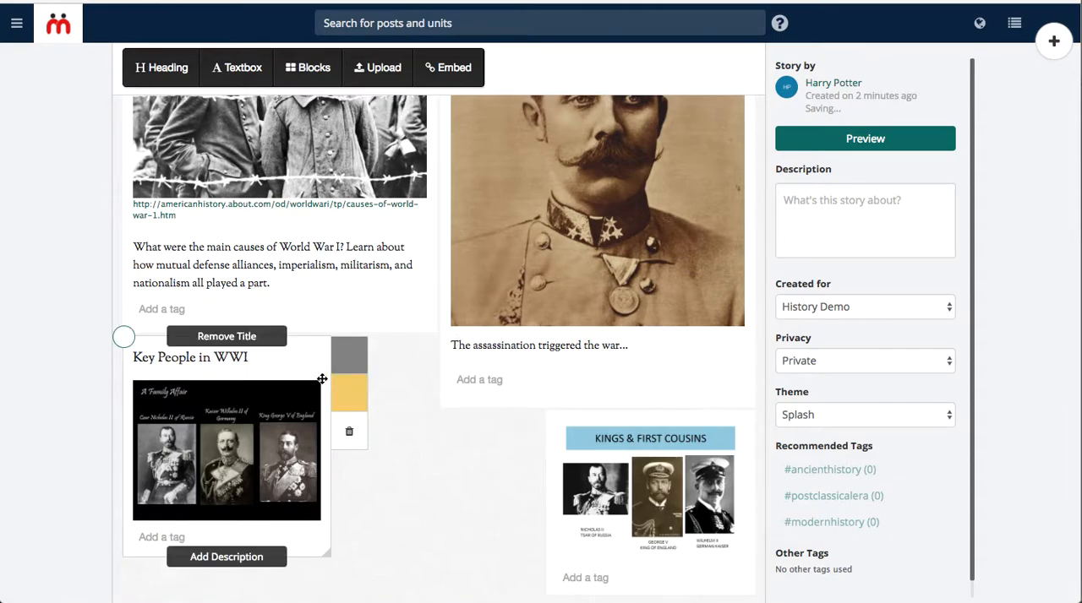
pyautogui.click(349, 431)
pyautogui.moveTo(668, 484)
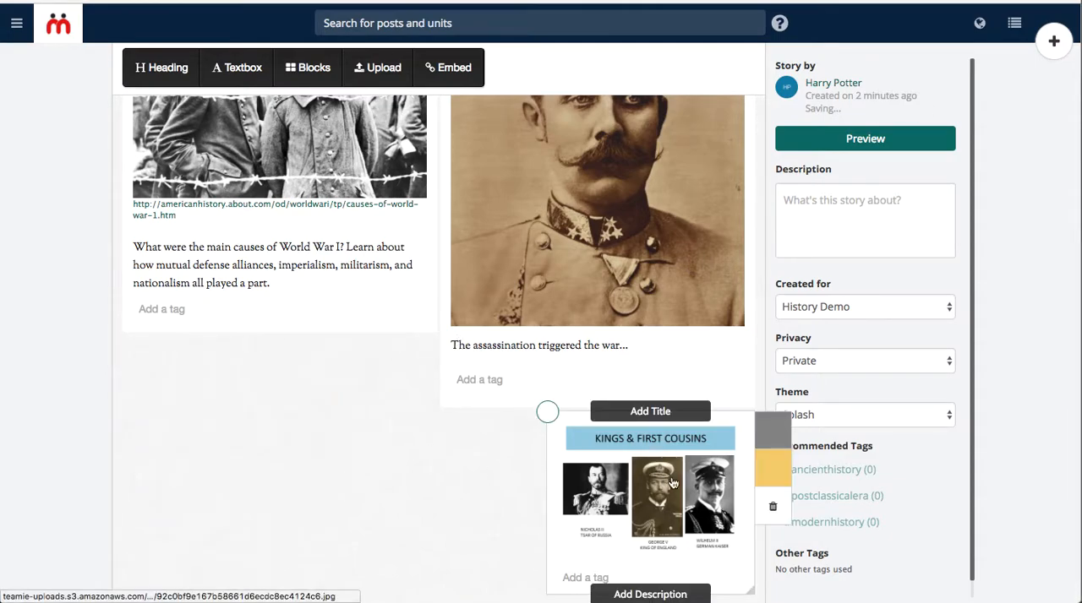
pyautogui.click(771, 506)
pyautogui.moveTo(508, 442)
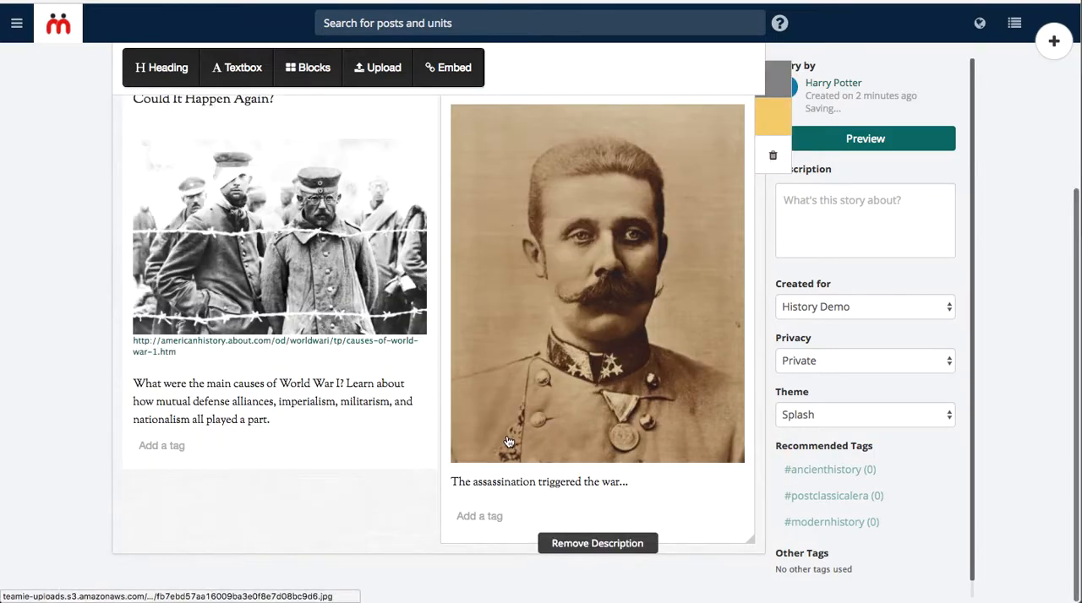
# Add a heading block with the text "Causes of the war" to the story.
pyautogui.scroll(2, 376, 469)
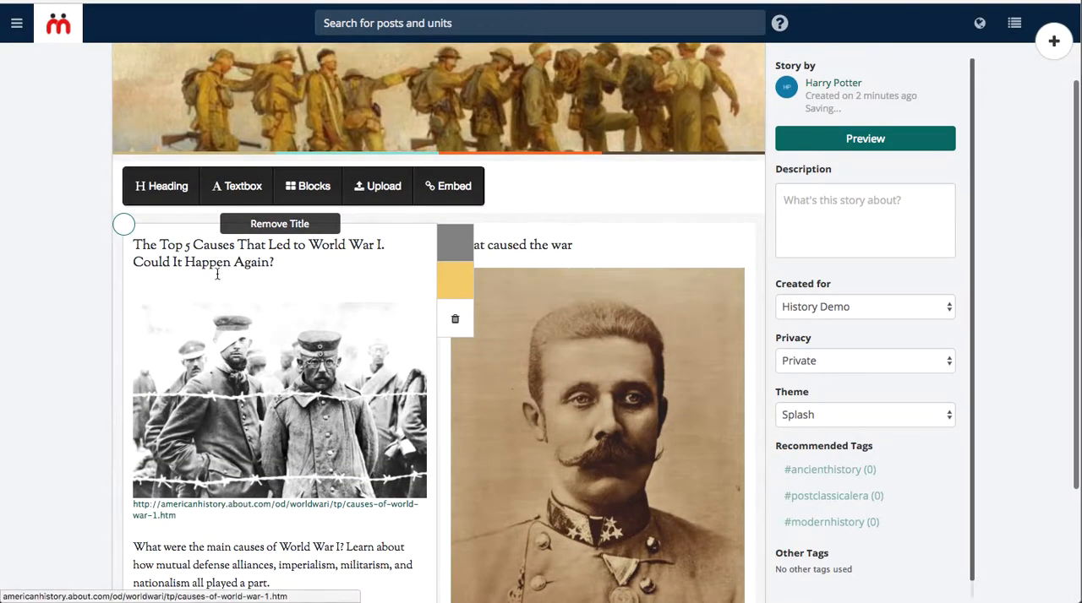
pyautogui.click(150, 197)
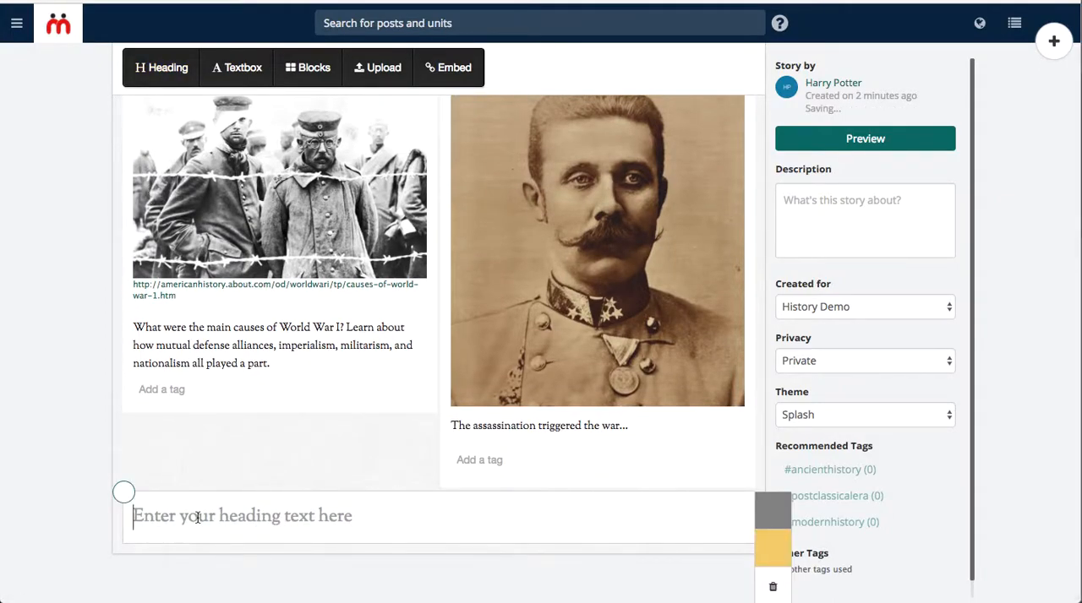
pyautogui.write('Caus')
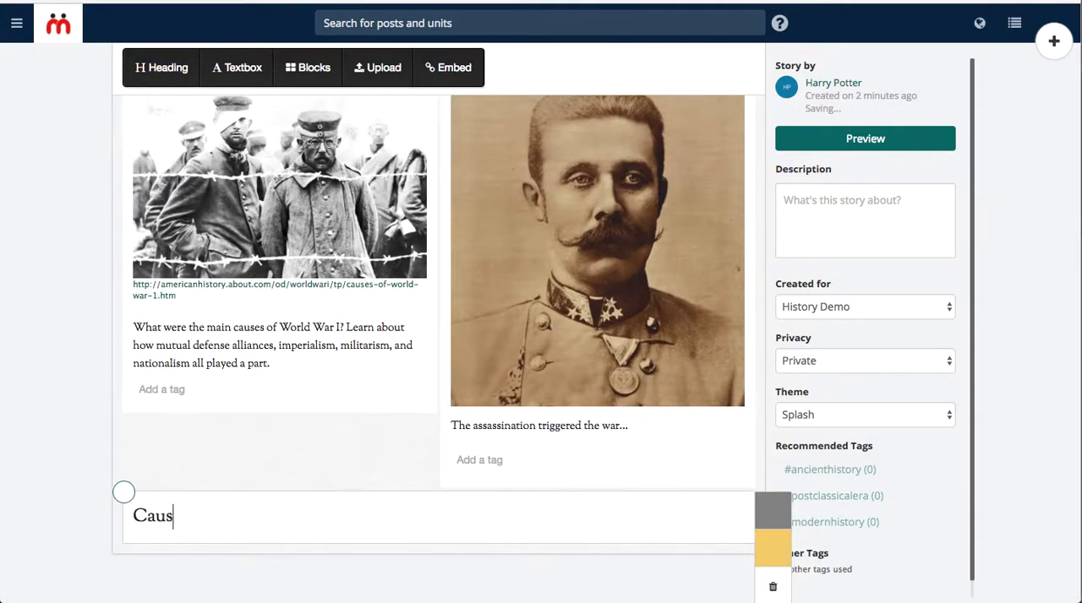
pyautogui.write('es of the war')
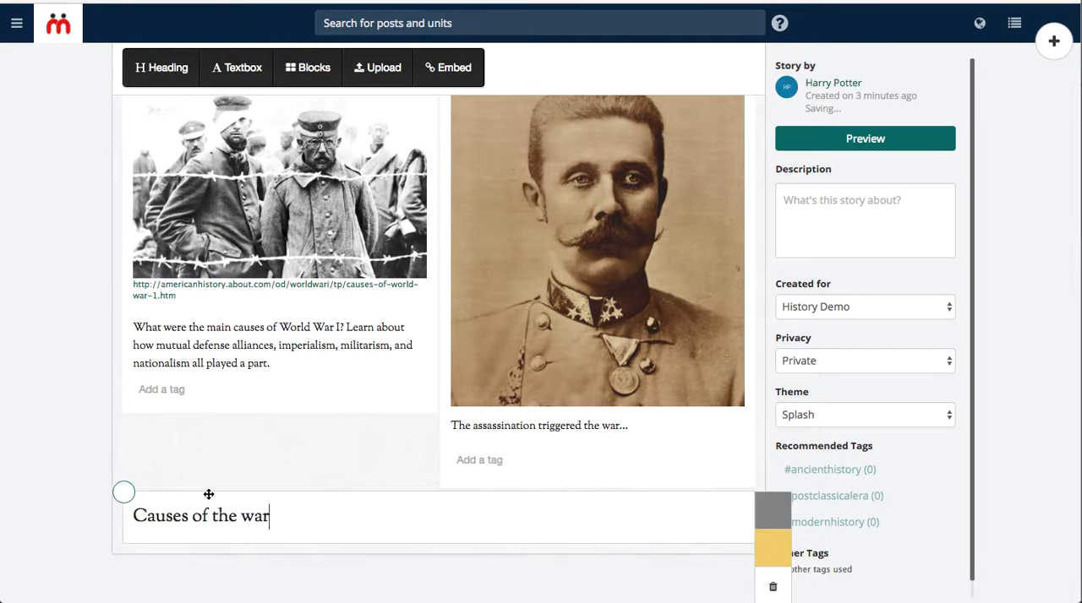
# Move the "Causes of the war" heading above the article and portrait blocks and give it the yellow background.
pyautogui.moveTo(209, 492); pyautogui.dragTo(212, 134)
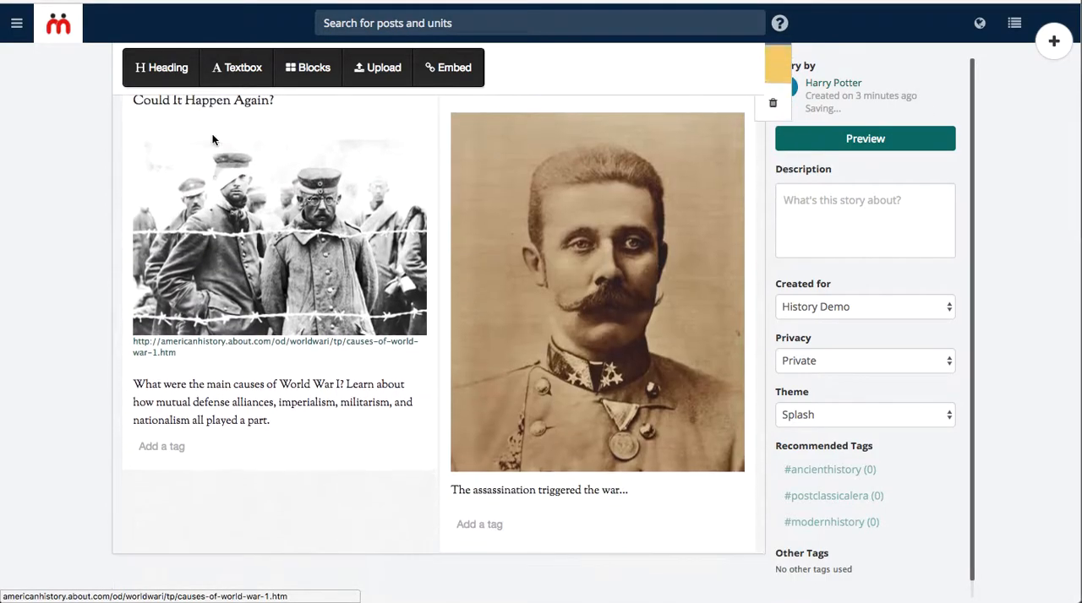
pyautogui.scroll(3, 286, 218)
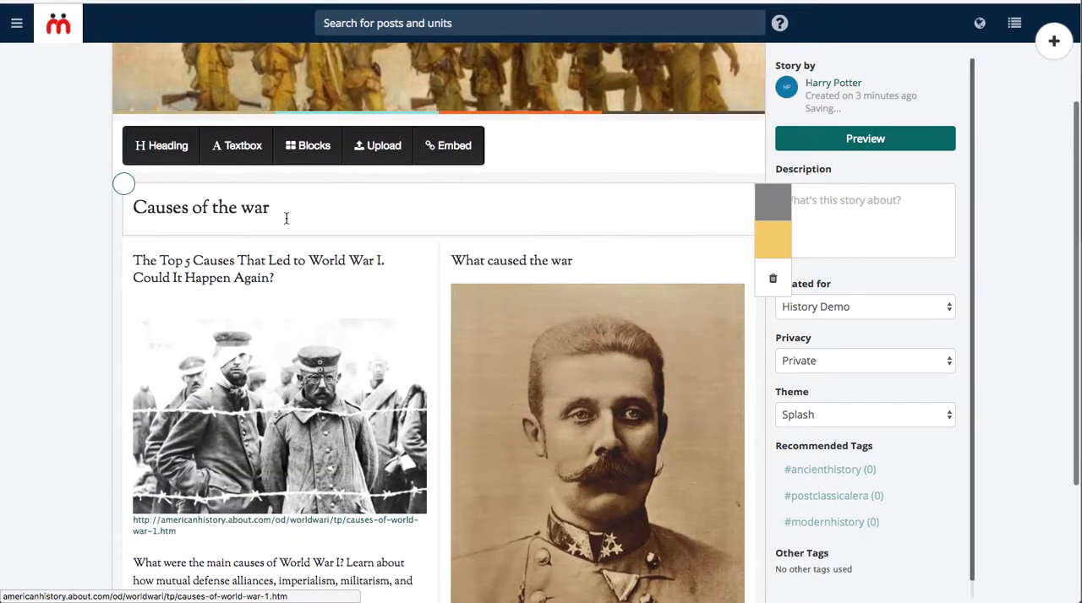
pyautogui.click(772, 240)
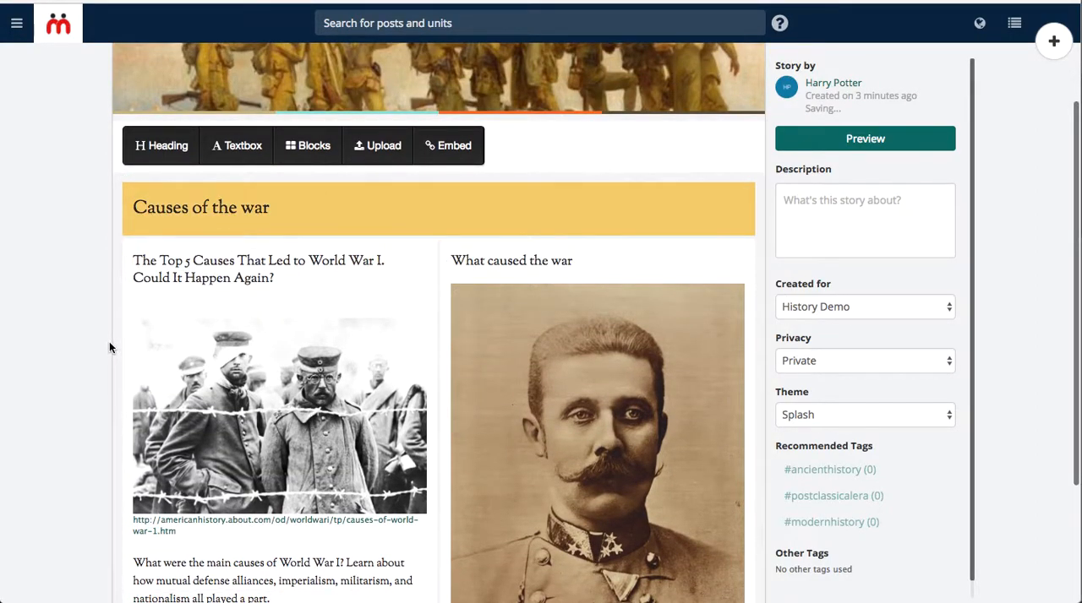
# Add a second heading block reading "Impact of the War" below the article and portrait blocks.
pyautogui.click(159, 147)
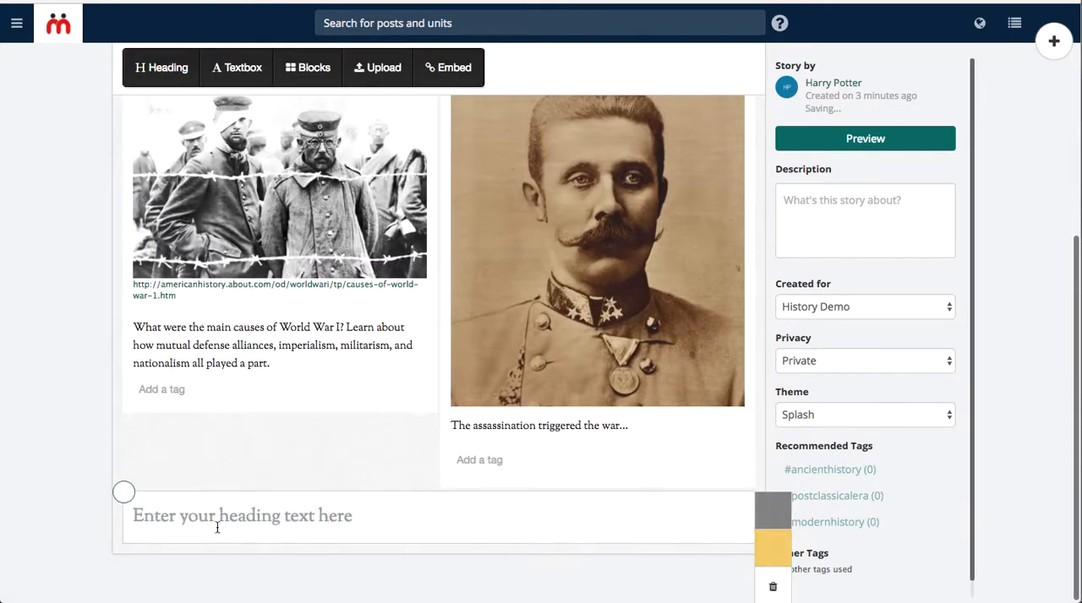
pyautogui.write('I')
pyautogui.press('BackSpace')
pyautogui.press('BackSpace')
pyautogui.write('pact of the ')
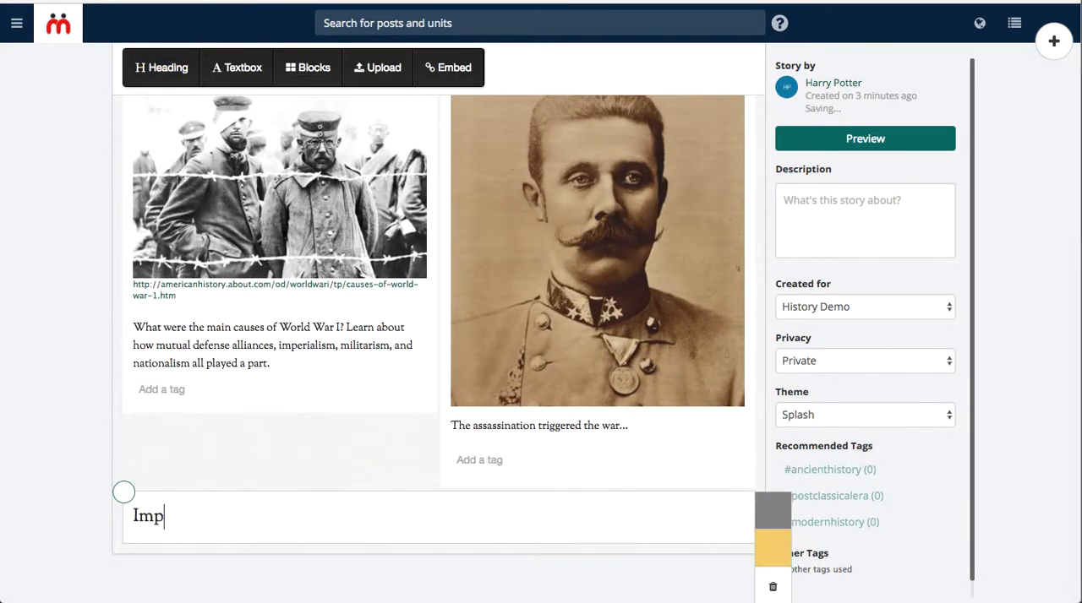
pyautogui.write('War')
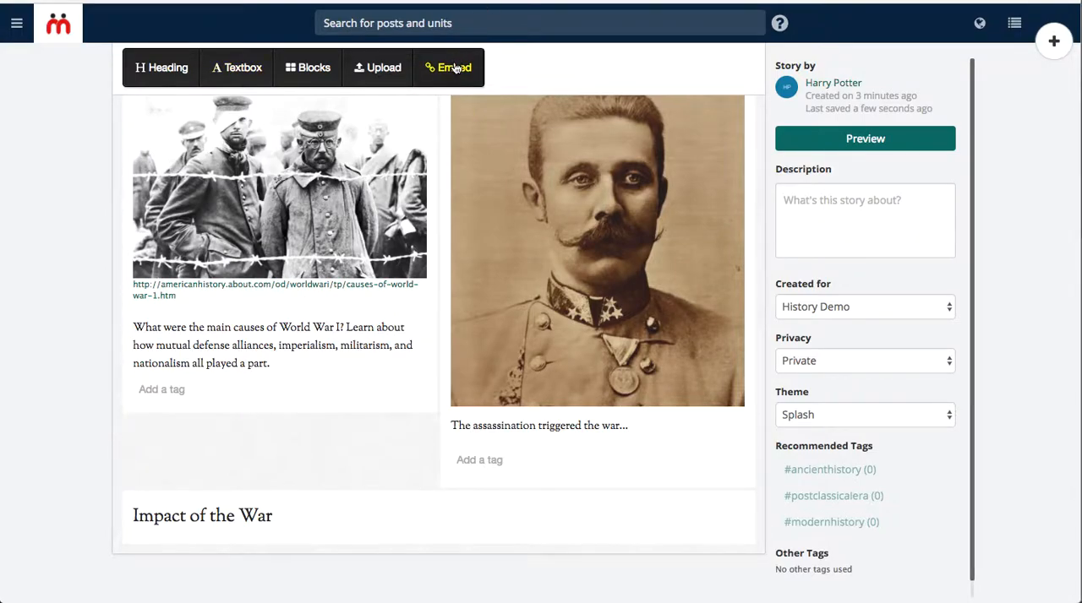
# Embed the copied link to the video "The 4 M-A-I-N Causes of World War One in 6 Minutes" and place it under the "Impact of the War" heading.
pyautogui.click(454, 68)
pyautogui.write('https://www.youtube.com/watch?v=XRcg_t2oJkc')
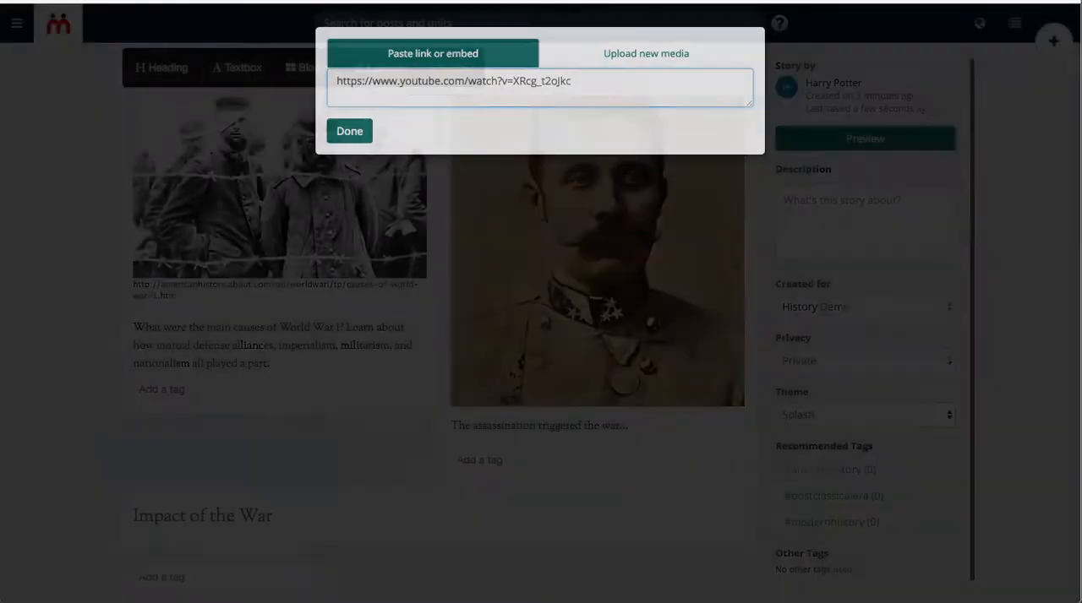
pyautogui.press('Return')
pyautogui.moveTo(281, 414); pyautogui.dragTo(309, 584)
pyautogui.moveTo(423, 496); pyautogui.dragTo(417, 386)
pyautogui.scroll(-2, 414, 483)
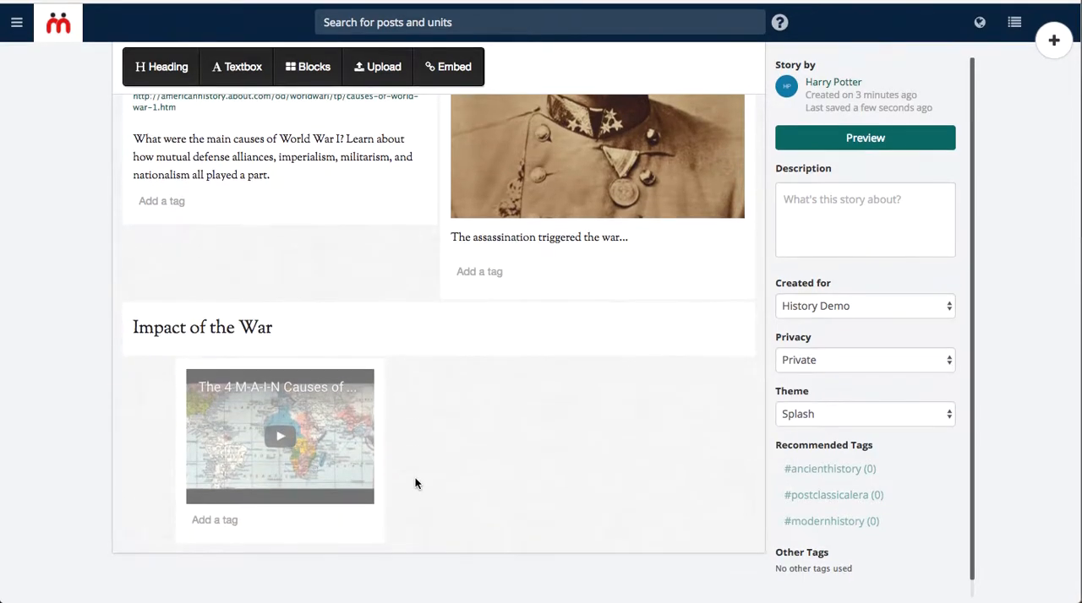
# Enlarge the embedded video block and shift it toward the middle of the content area beneath its heading.
pyautogui.moveTo(379, 536); pyautogui.dragTo(639, 601)
pyautogui.scroll(-2, 661, 511)
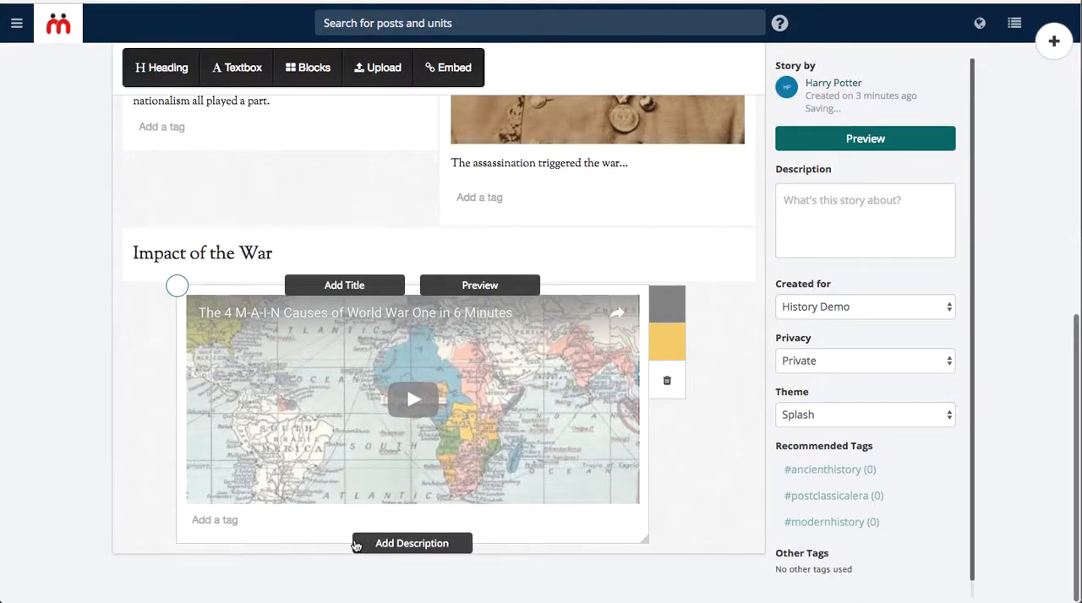
pyautogui.moveTo(513, 430); pyautogui.dragTo(665, 422)
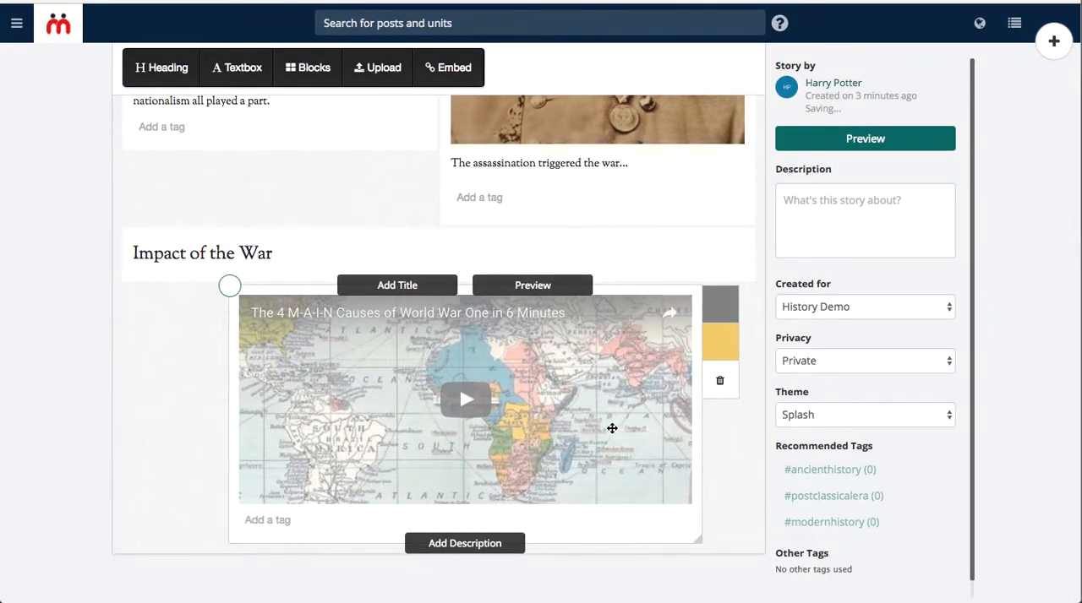
# Tag the "Top 5 Causes That Led to World War I" article block with worldwar and the recommended tag modernhistory.
pyautogui.scroll(5, 217, 338)
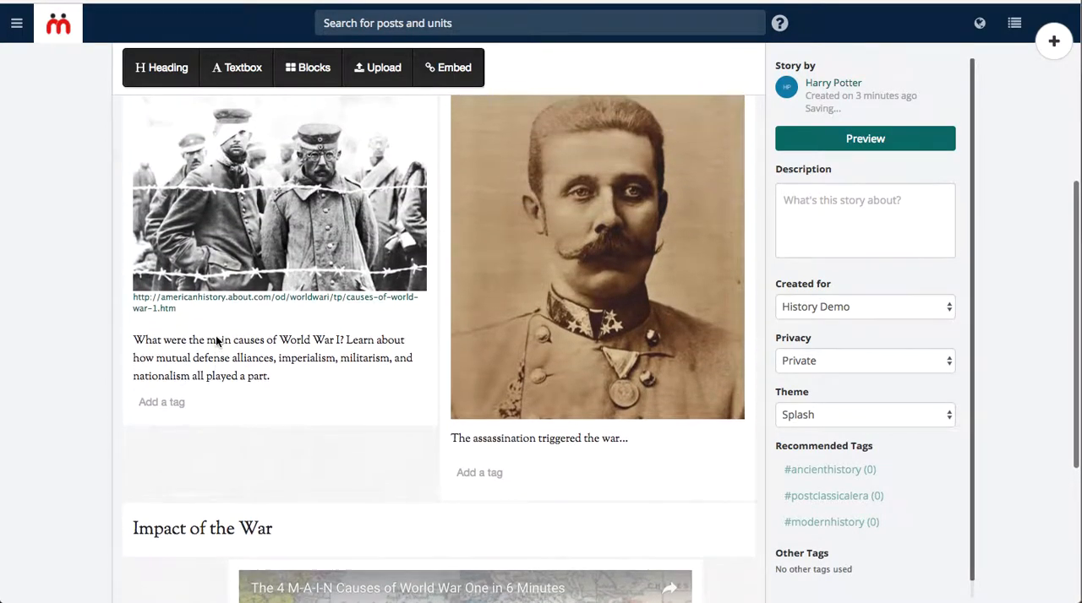
pyautogui.scroll(1, 215, 335)
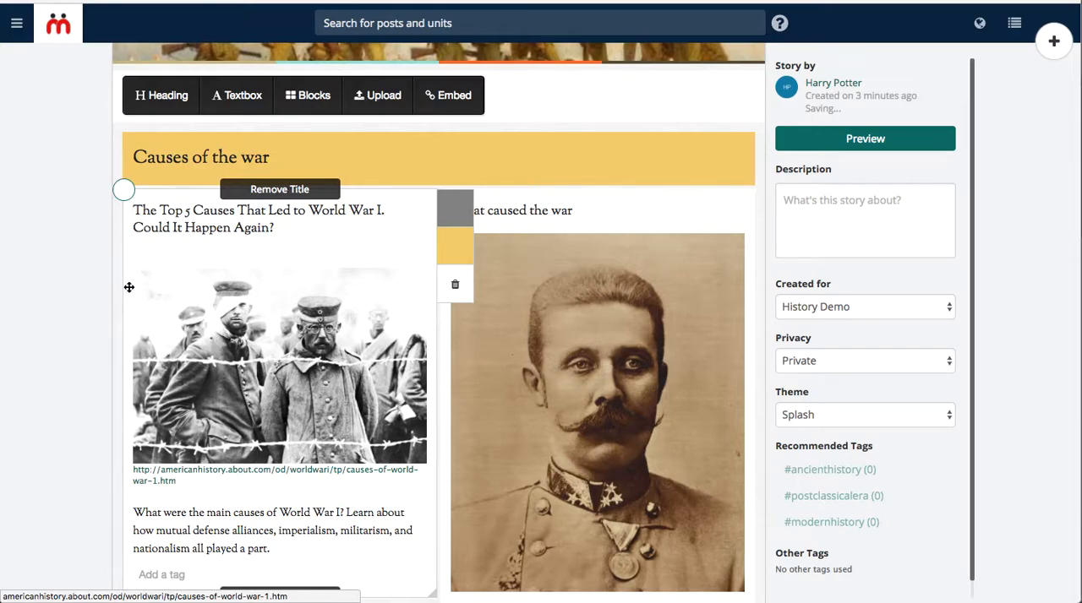
pyautogui.scroll(2, 66, 322)
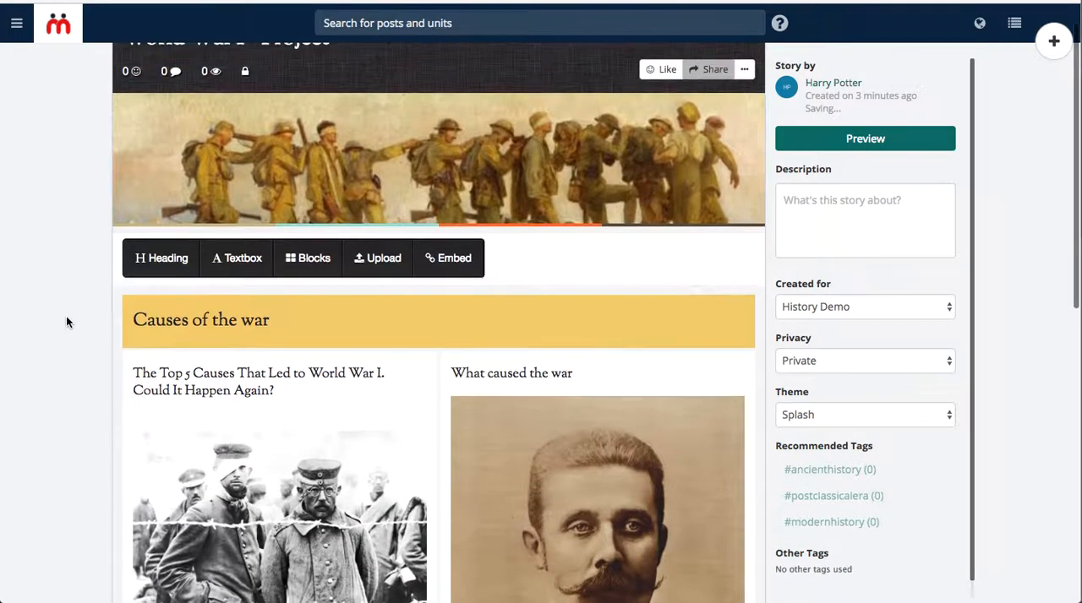
pyautogui.scroll(-3, 67, 322)
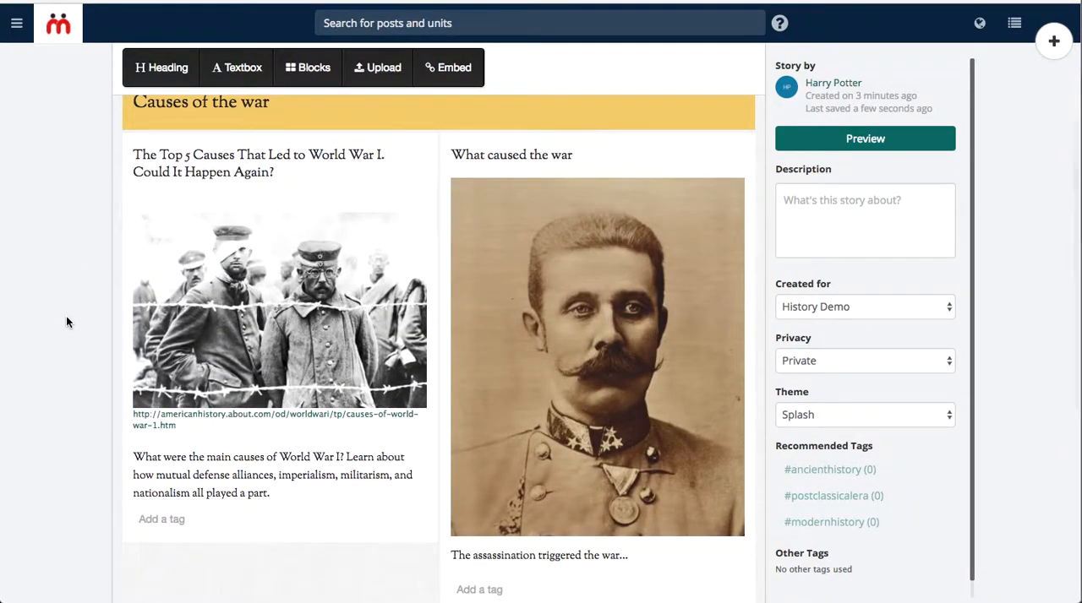
pyautogui.scroll(-1, 67, 322)
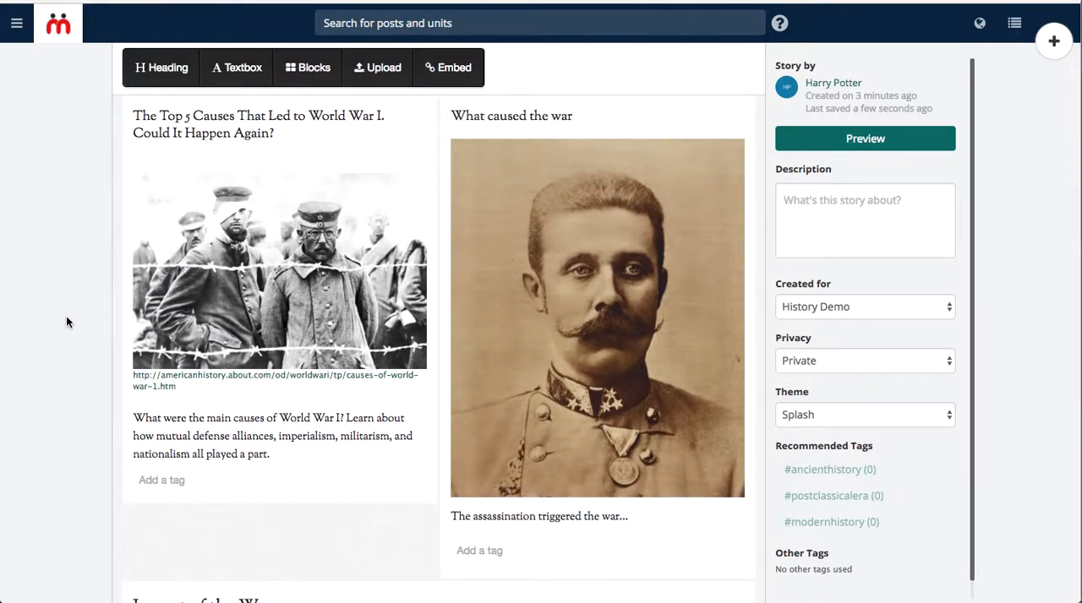
pyautogui.click(164, 480)
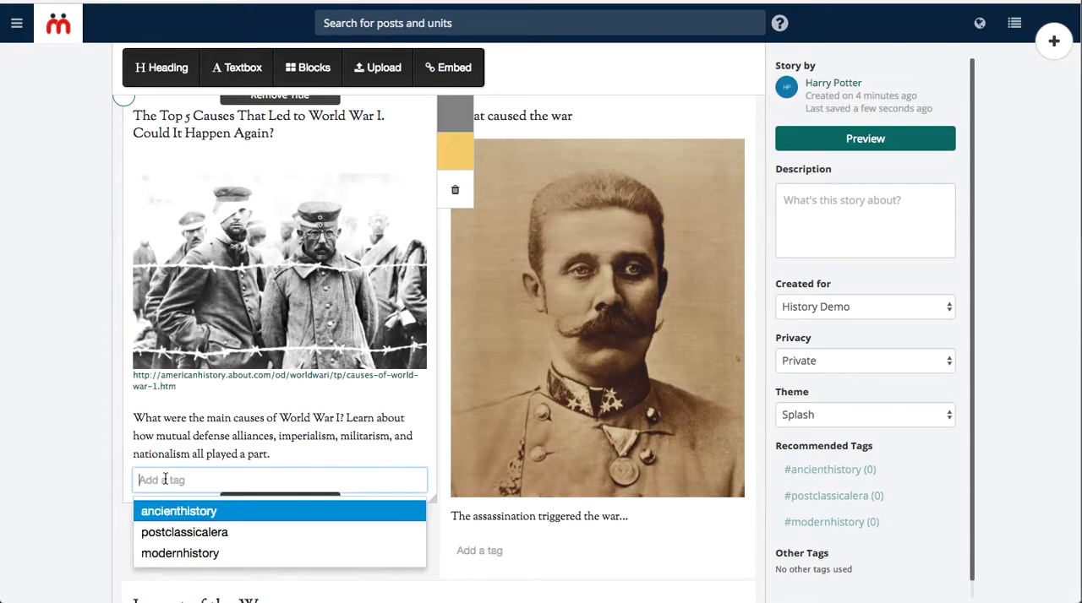
pyautogui.write('worldwar')
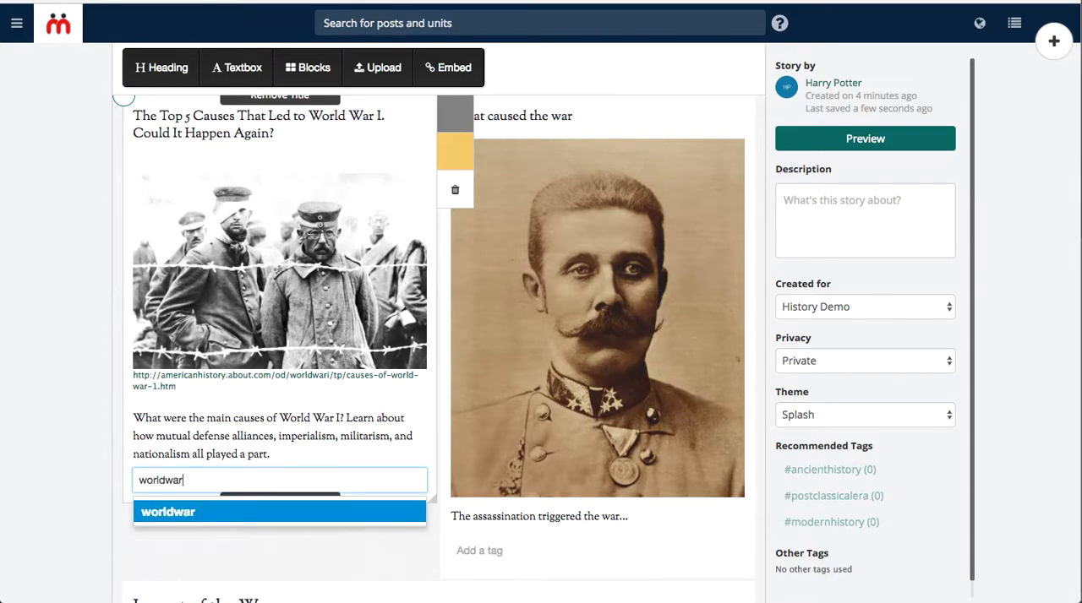
pyautogui.press('Return')
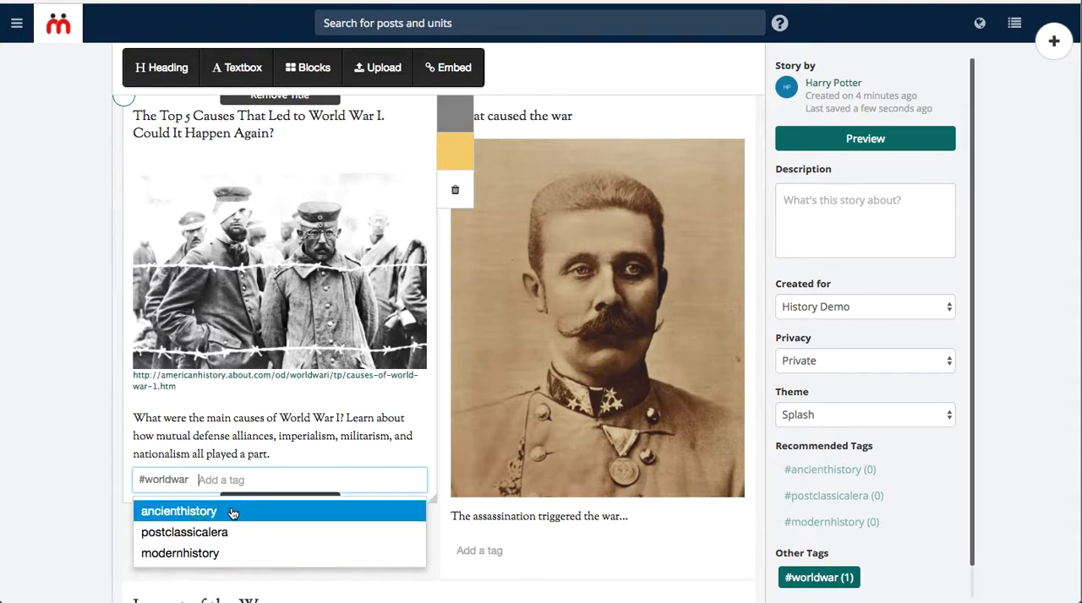
pyautogui.click(225, 555)
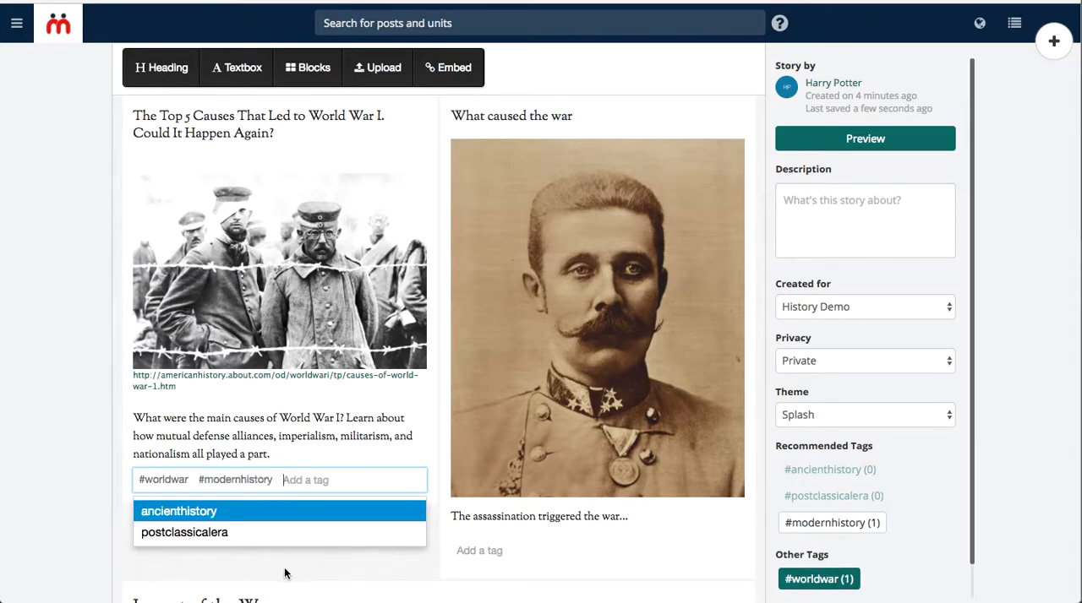
pyautogui.click(289, 572)
# Select the "Impact of the War" heading, the embedded video and the "What caused the war" portrait block, and tag all three with modernhistory.
pyautogui.scroll(-5, 476, 420)
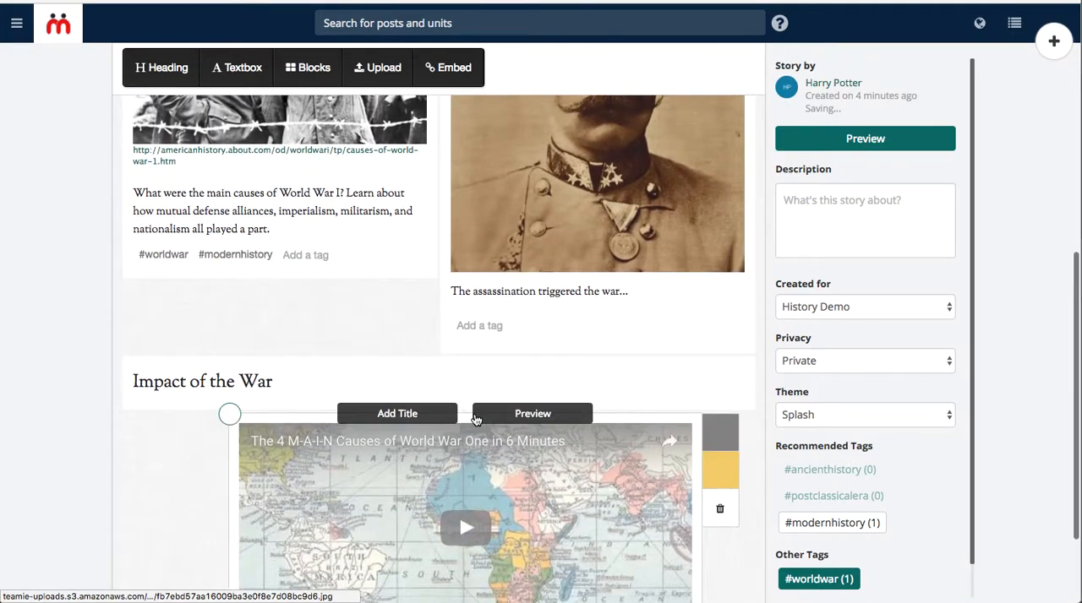
pyautogui.scroll(6, 476, 420)
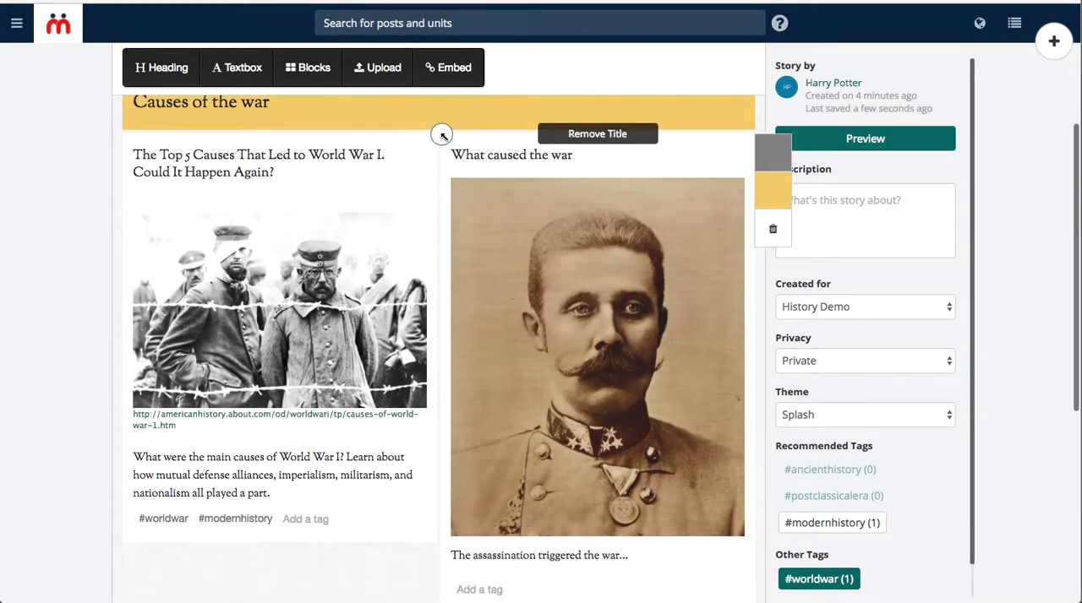
pyautogui.scroll(-8, 487, 286)
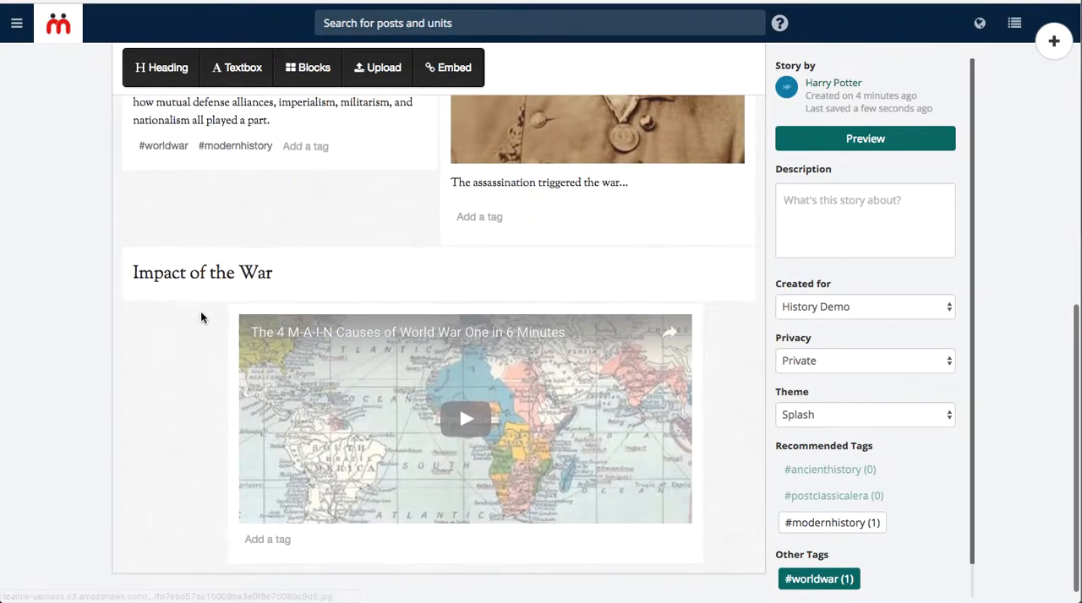
pyautogui.click(124, 251)
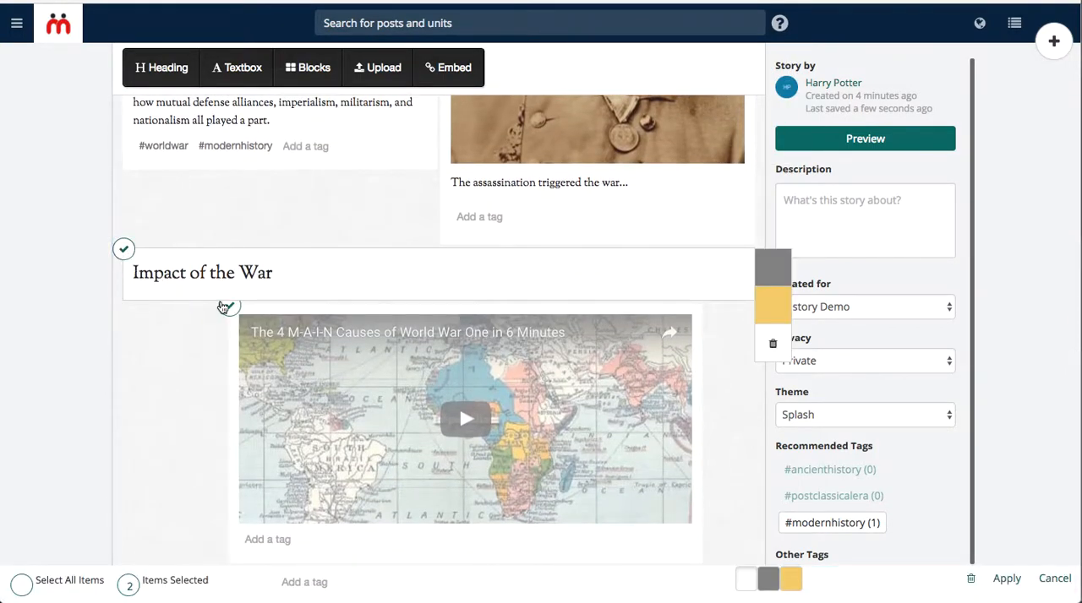
pyautogui.scroll(9, 459, 195)
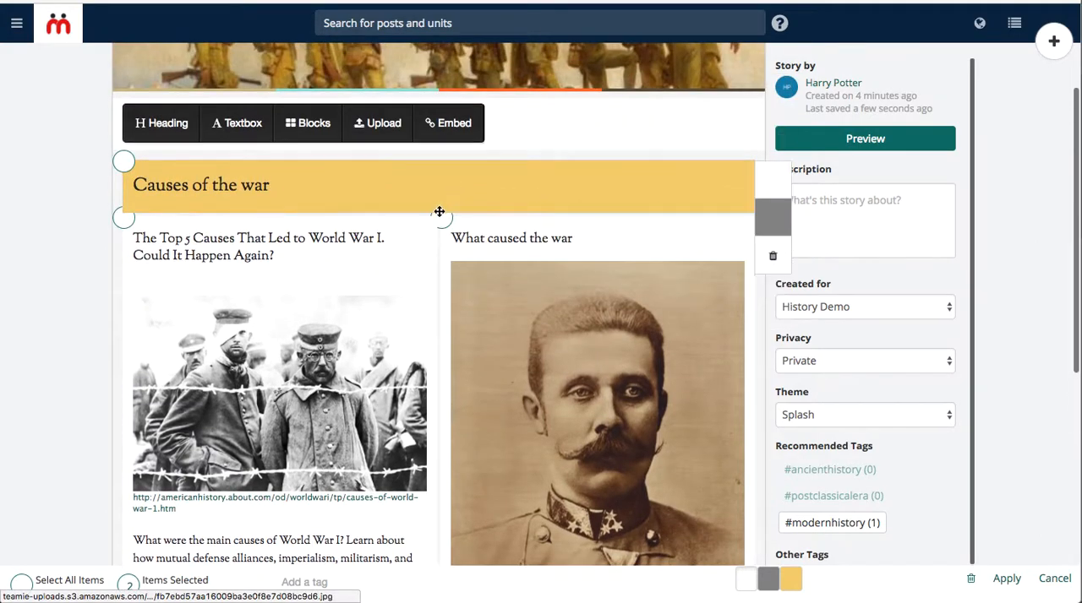
pyautogui.click(441, 217)
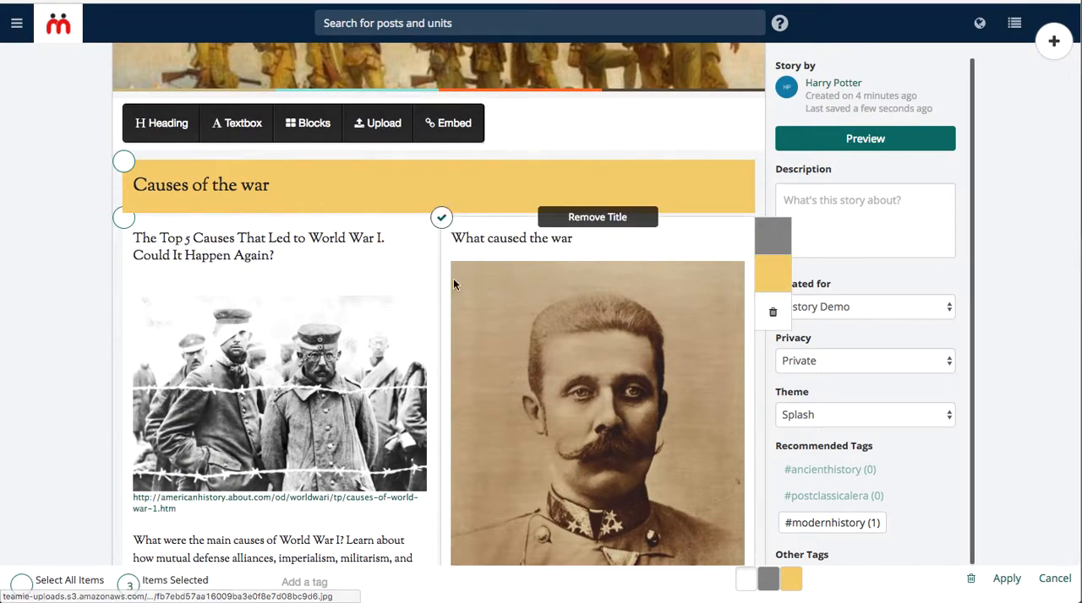
pyautogui.scroll(-6, 437, 322)
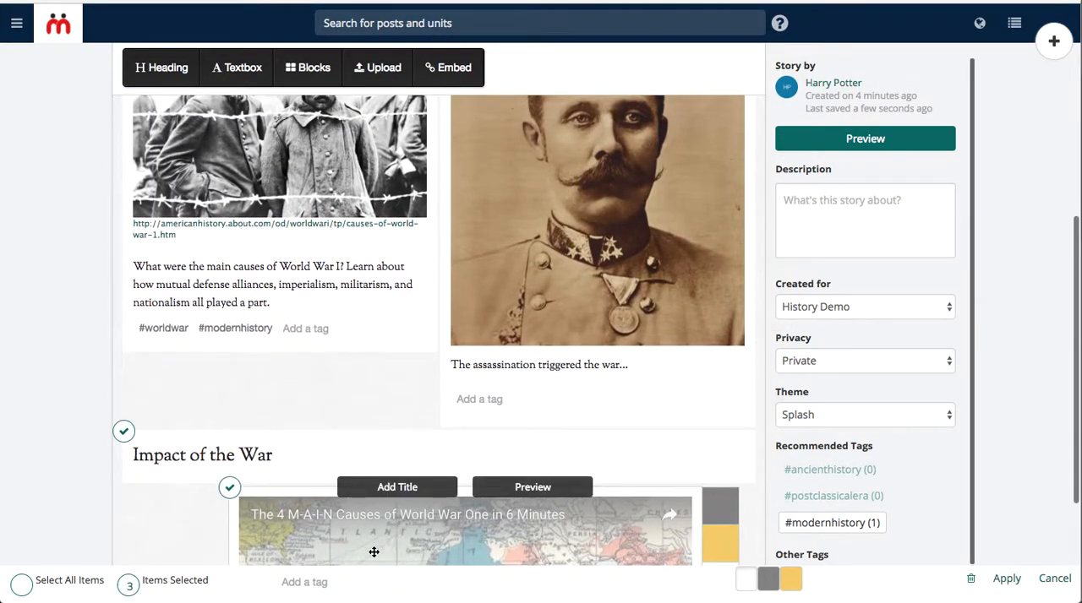
pyautogui.click(330, 581)
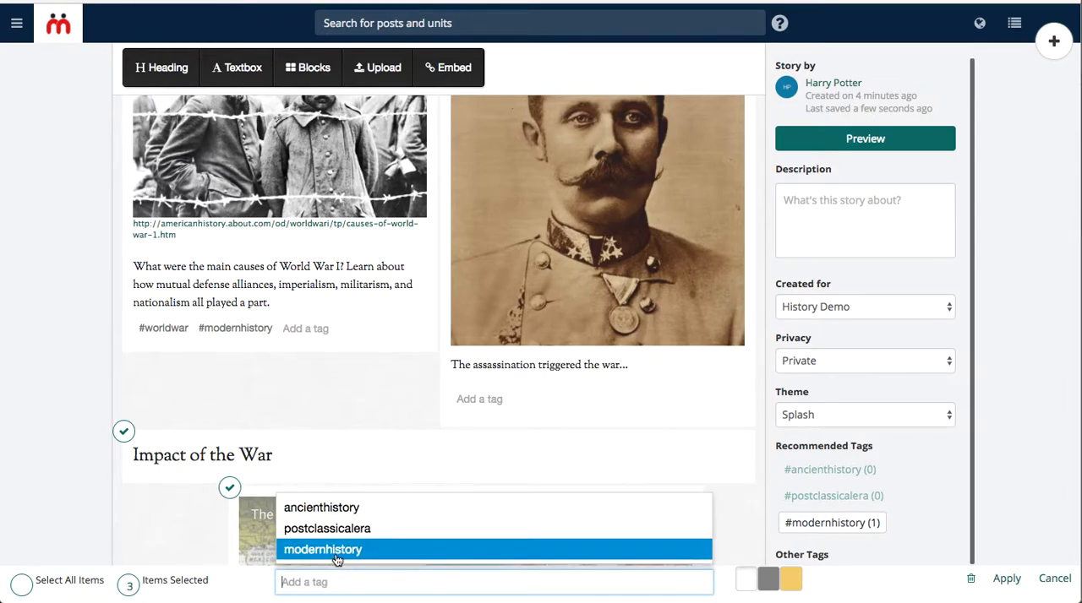
pyautogui.click(330, 549)
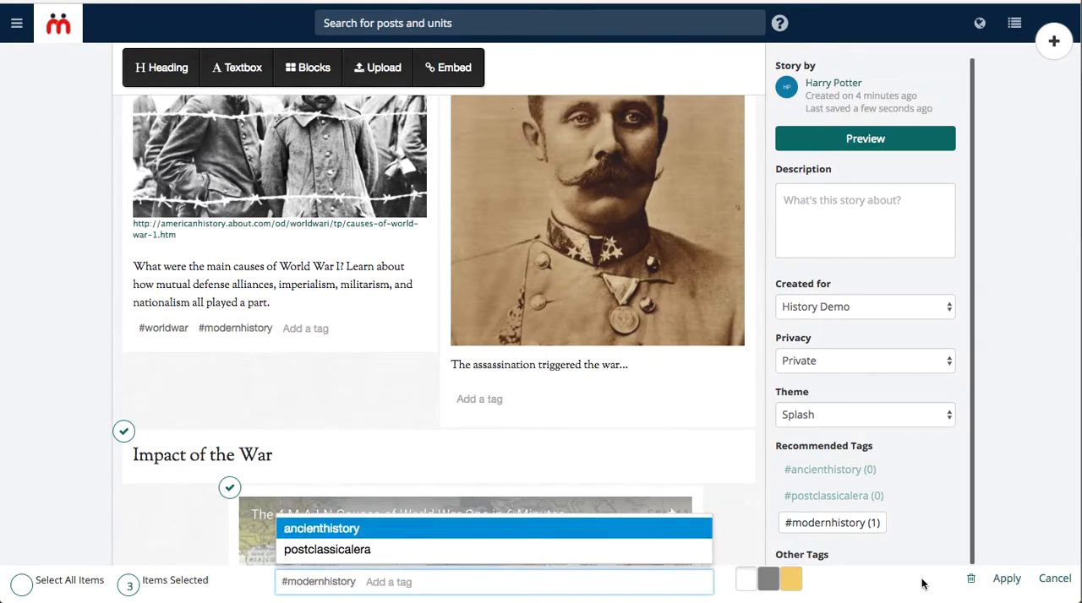
pyautogui.click(1006, 580)
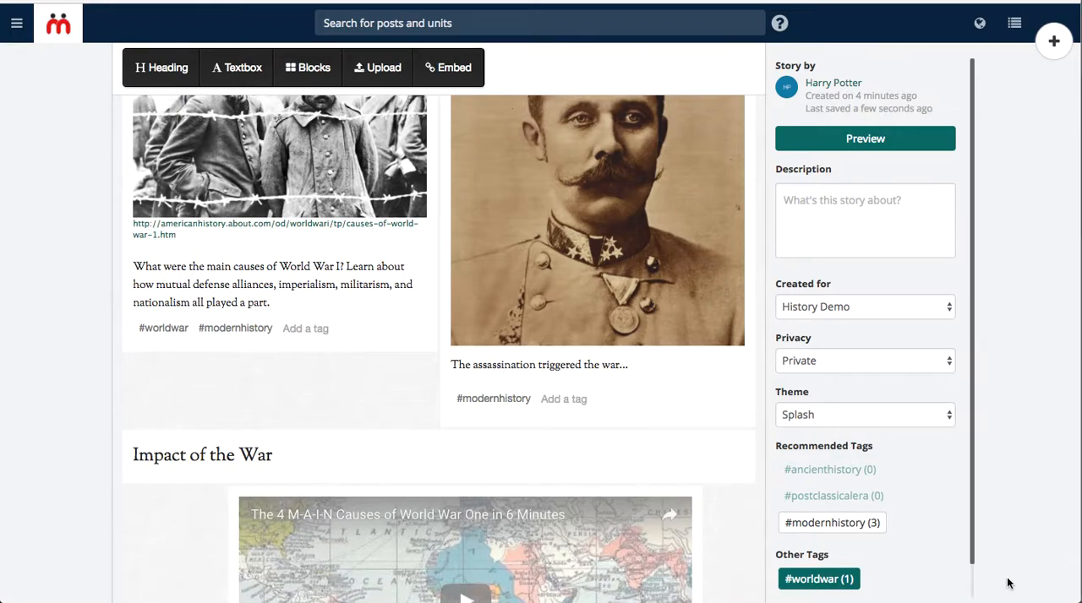
# Set the story's privacy to Custom with History Demo as the classroom it is shared with.
pyautogui.scroll(10, 377, 390)
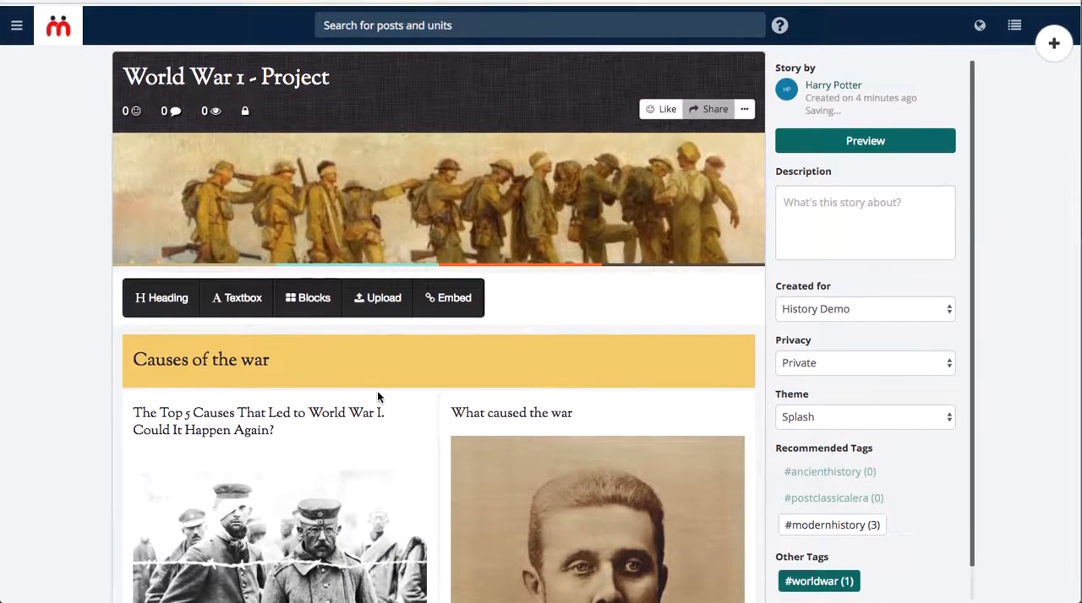
pyautogui.scroll(-10, 378, 398)
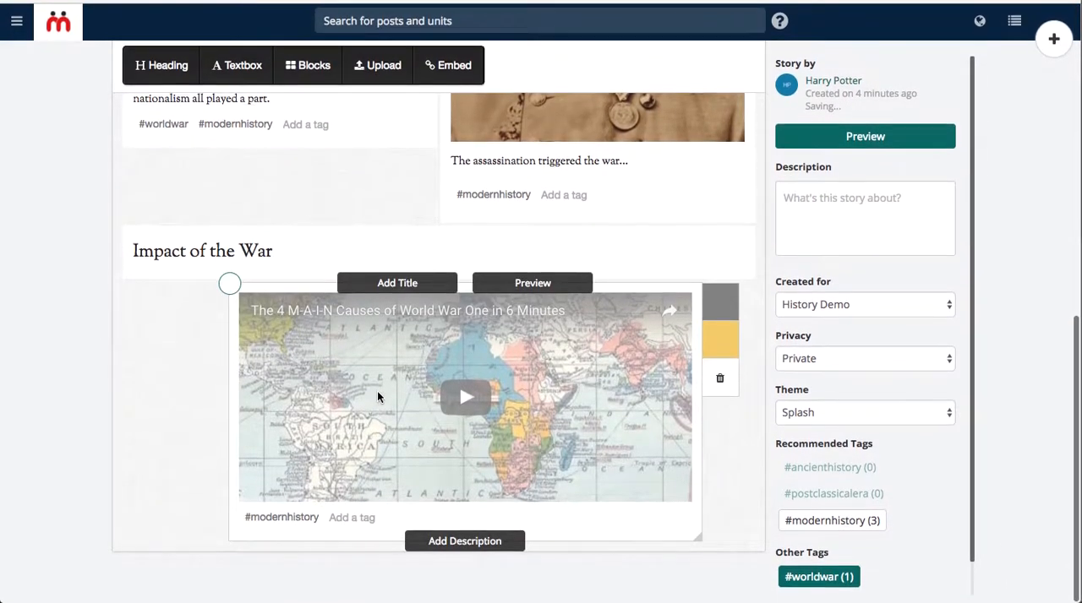
pyautogui.scroll(5, 378, 396)
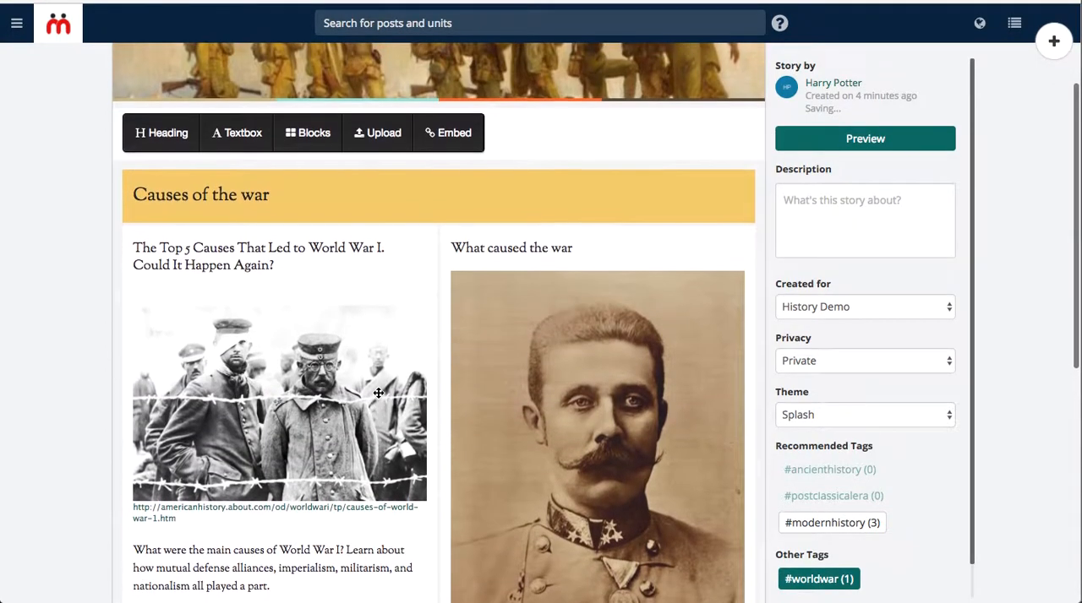
pyautogui.moveTo(379, 392)
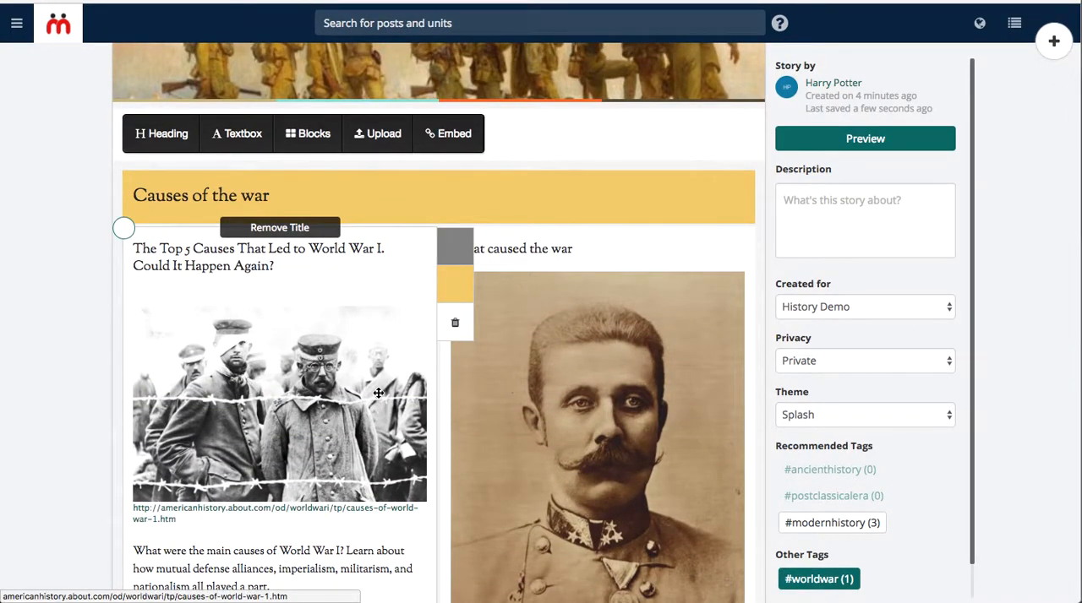
pyautogui.scroll(-3, 378, 392)
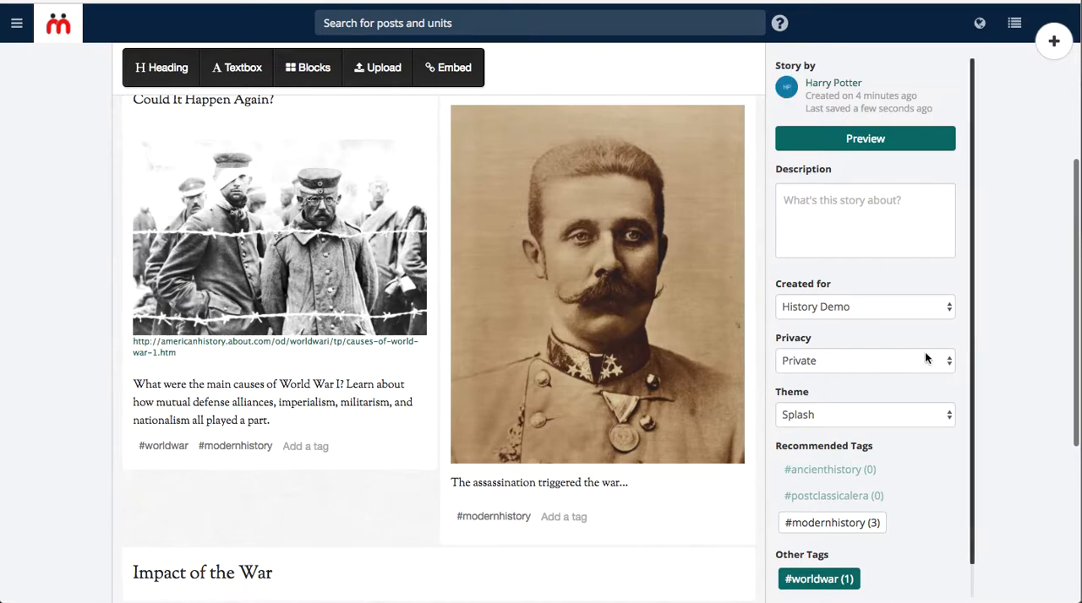
pyautogui.scroll(-2, 876, 322)
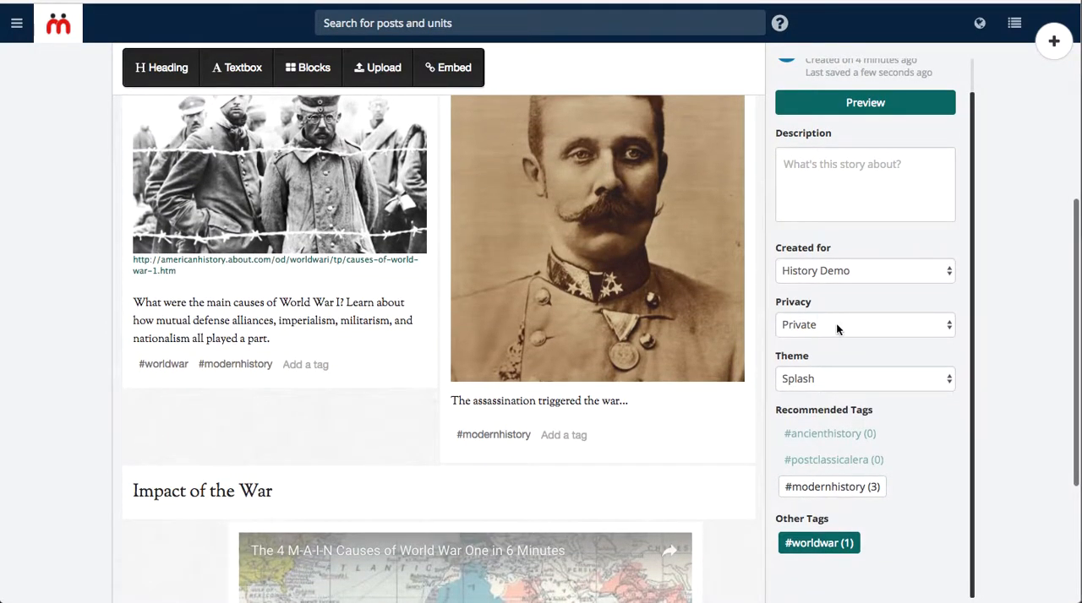
pyautogui.click(835, 323)
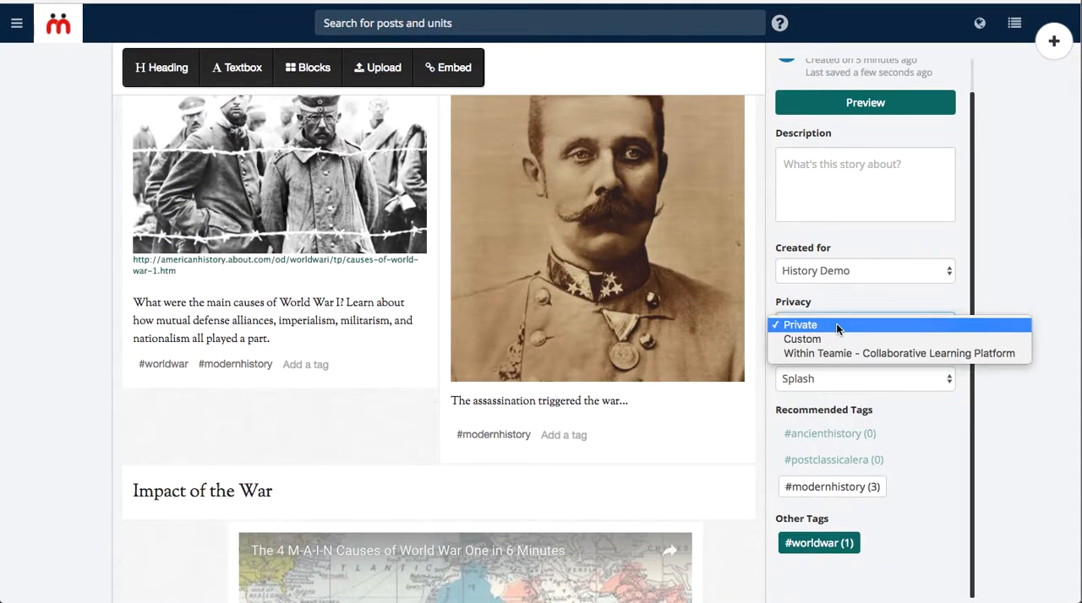
pyautogui.click(843, 338)
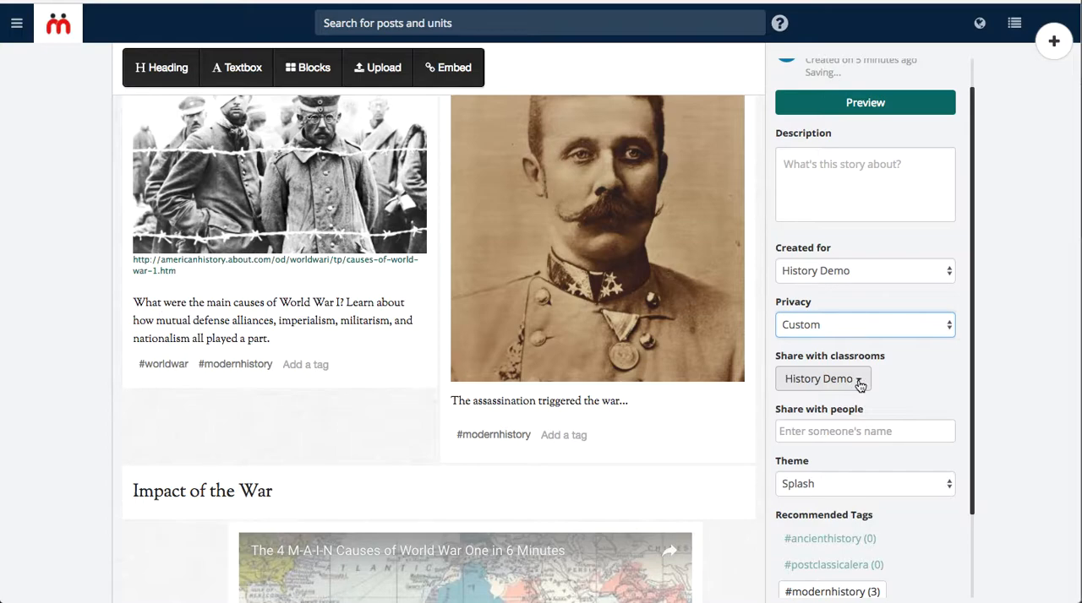
pyautogui.click(855, 385)
pyautogui.click(899, 382)
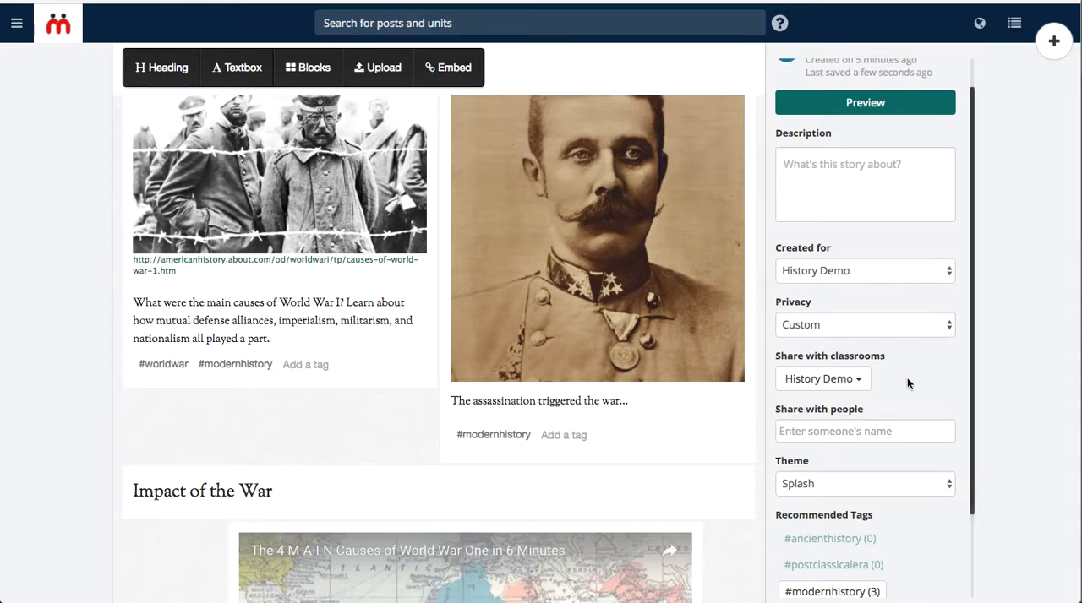
# Preview the World War 1 story and examine its headings, article, portrait, video and tags from start to end.
pyautogui.scroll(-3, 907, 377)
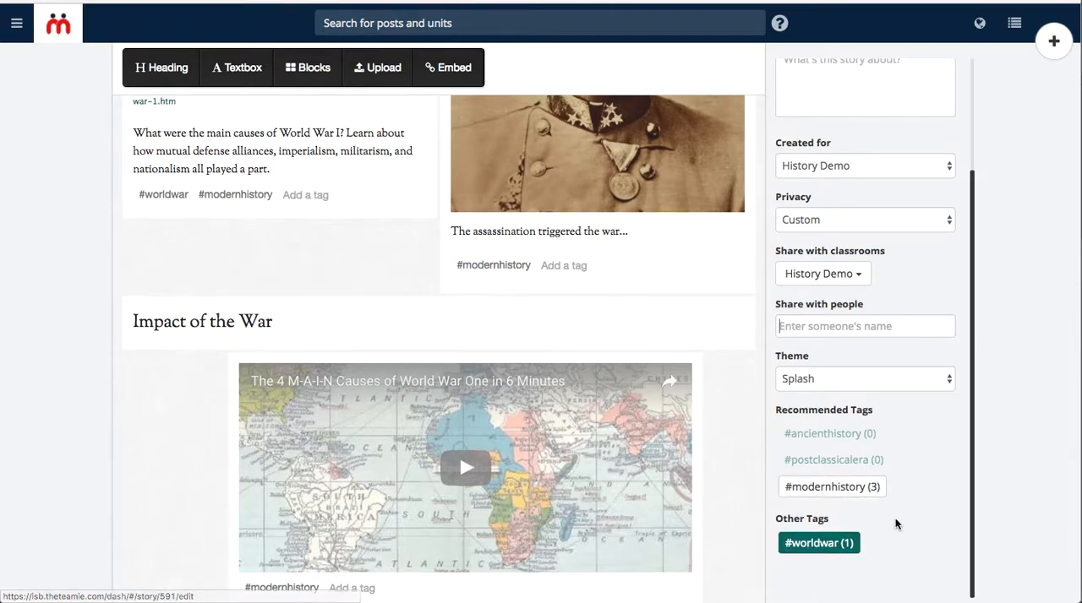
pyautogui.scroll(5, 940, 463)
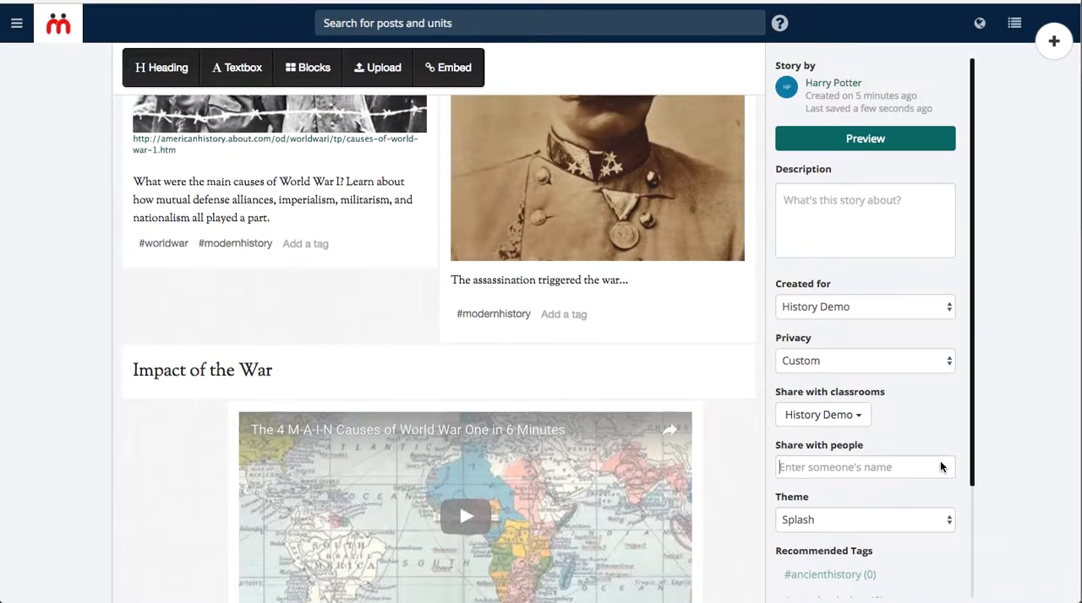
pyautogui.scroll(8, 940, 463)
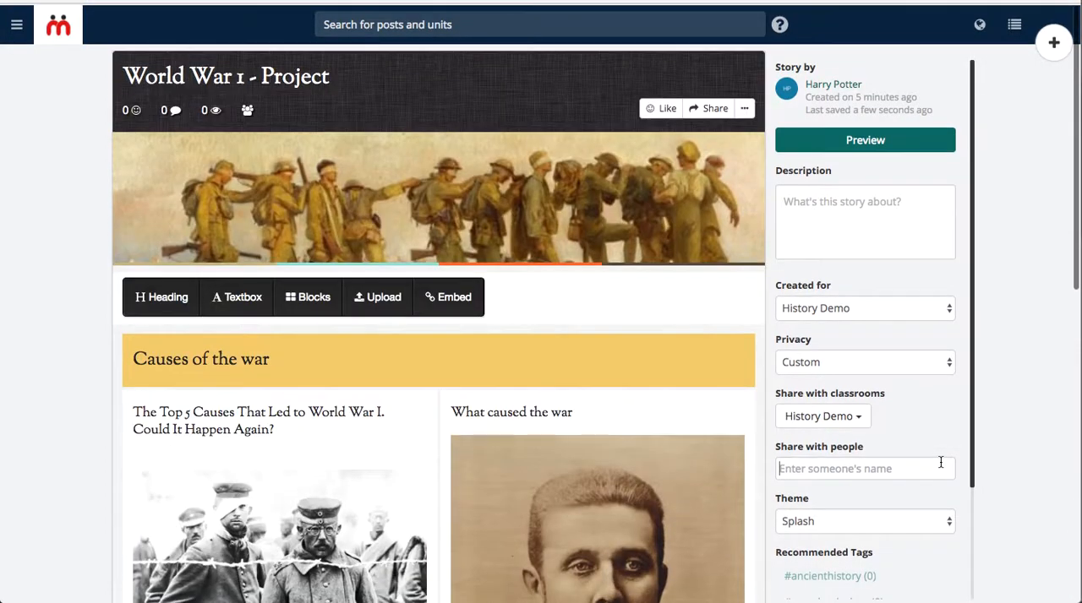
pyautogui.click(939, 464)
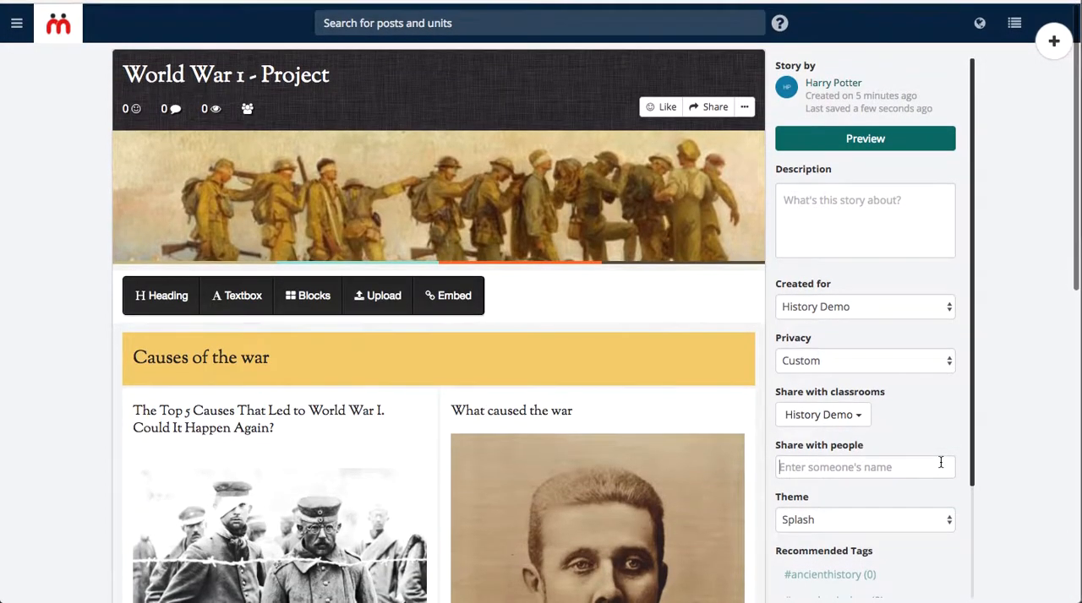
pyautogui.click(874, 143)
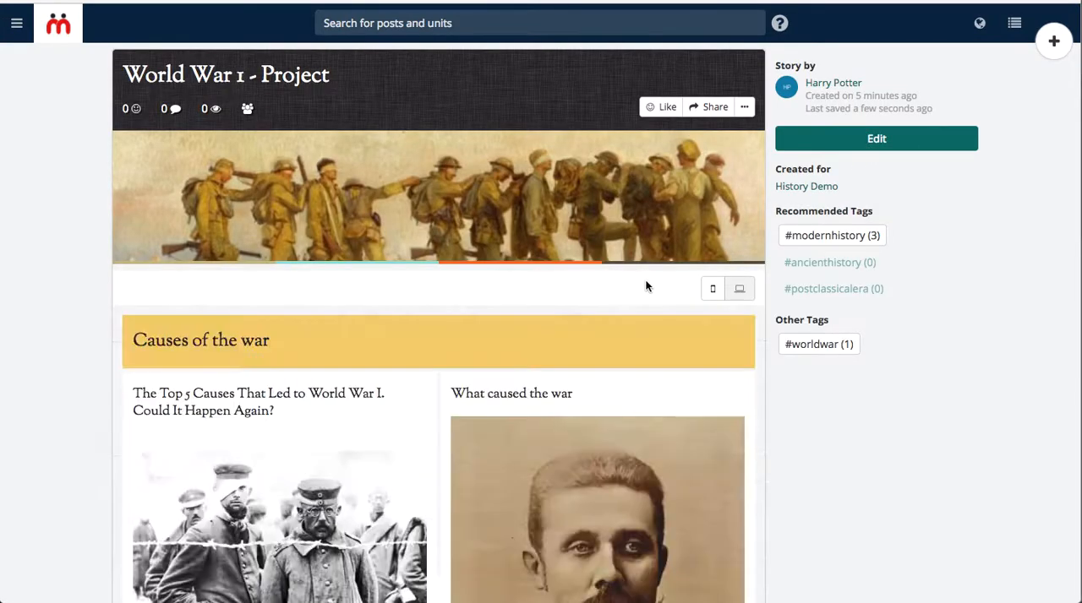
pyautogui.scroll(-3, 645, 286)
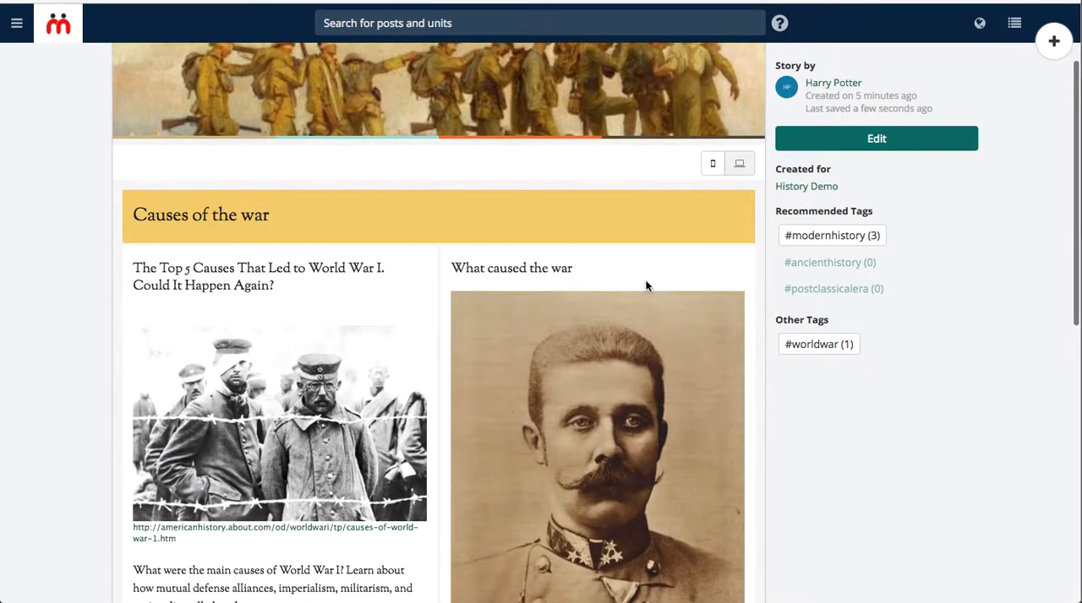
pyautogui.scroll(-10, 645, 287)
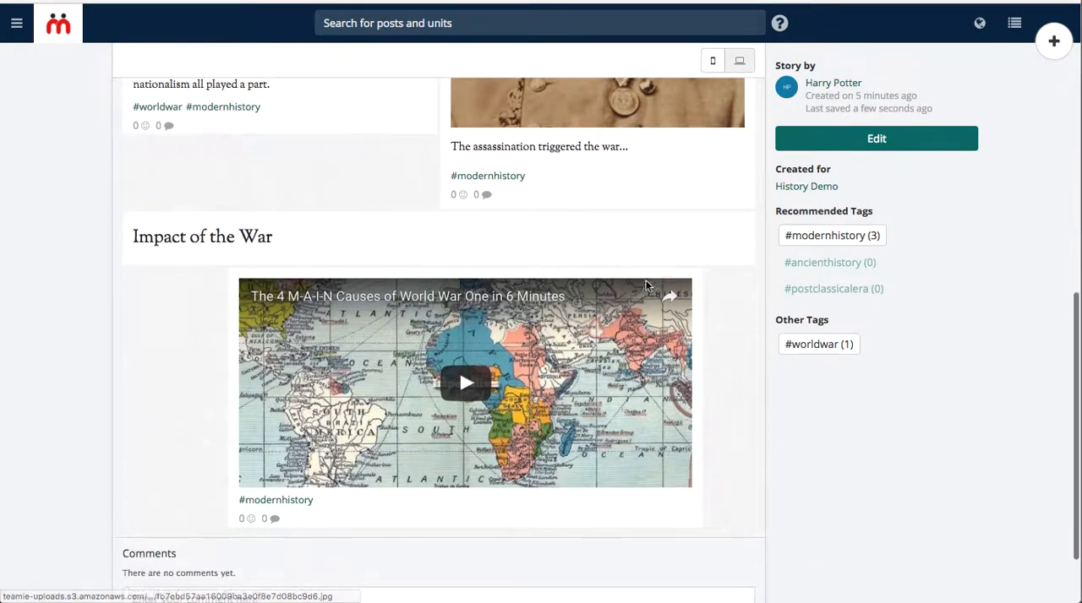
pyautogui.scroll(2, 645, 287)
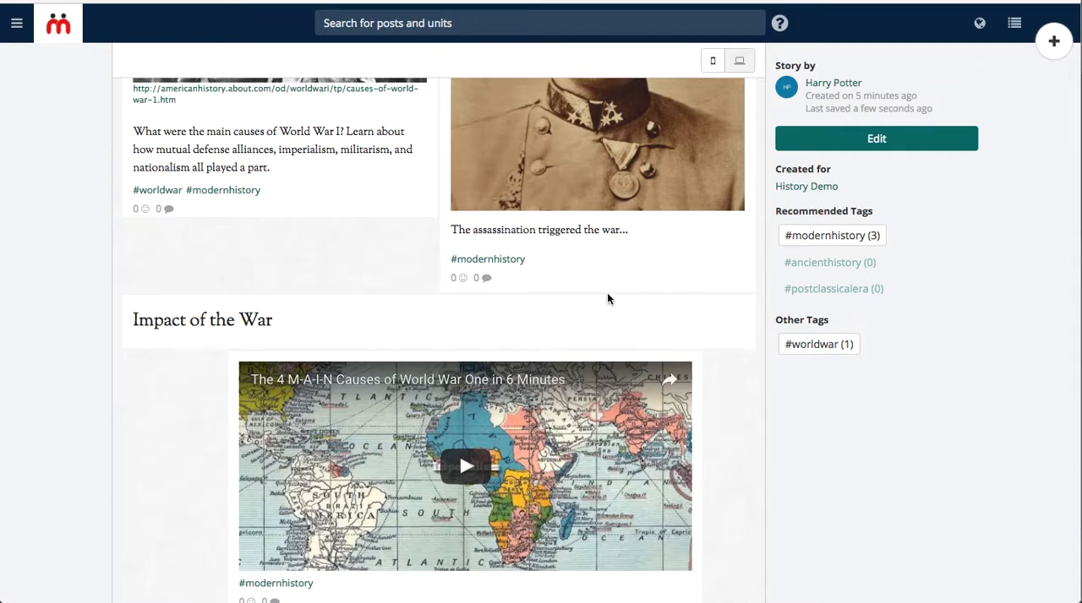
pyautogui.scroll(12, 607, 299)
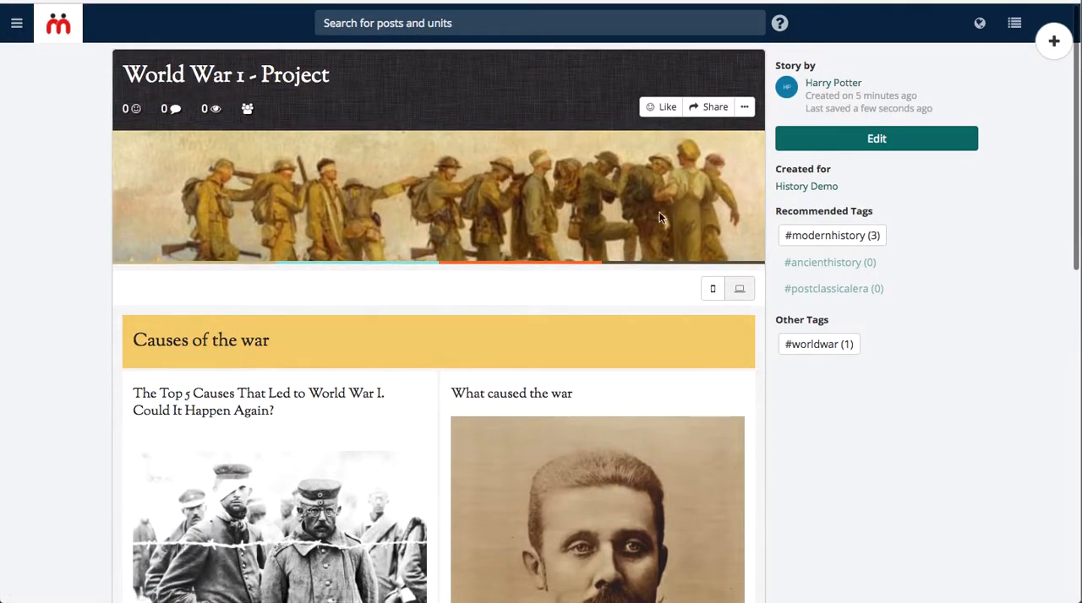
pyautogui.scroll(-10, 586, 375)
pyautogui.scroll(-3, 586, 374)
pyautogui.scroll(10, 557, 409)
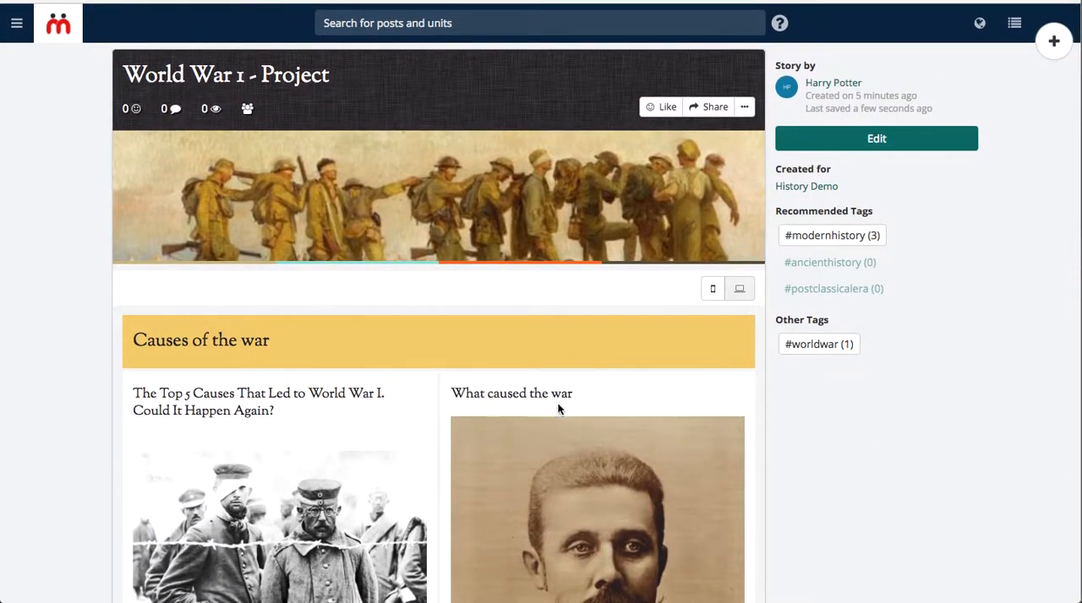
# Start sharing the story as a post addressed to the History Demo classroom.
pyautogui.click(706, 119)
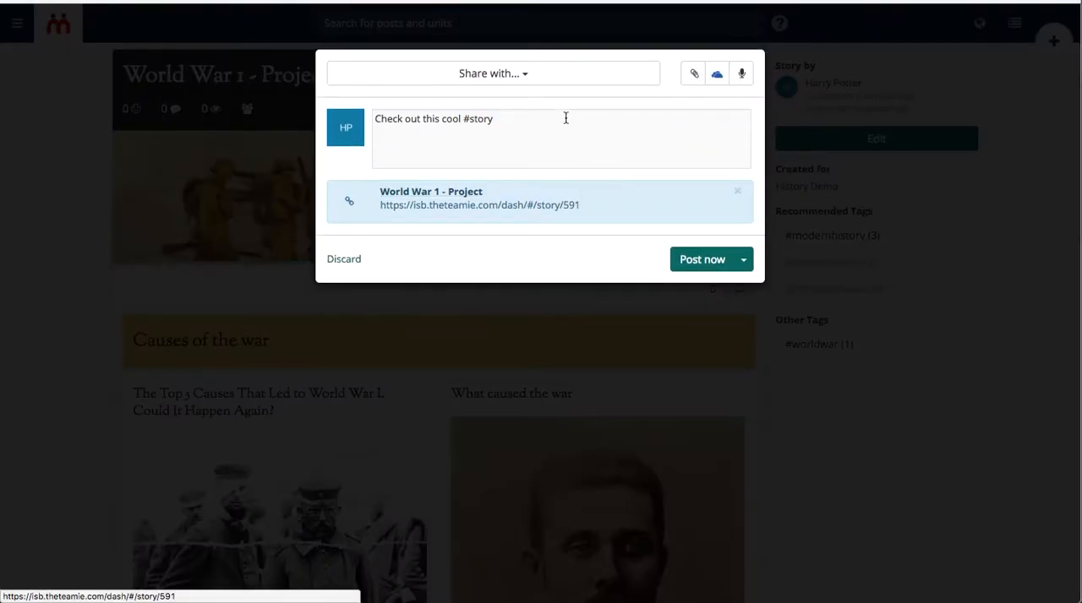
pyautogui.click(516, 76)
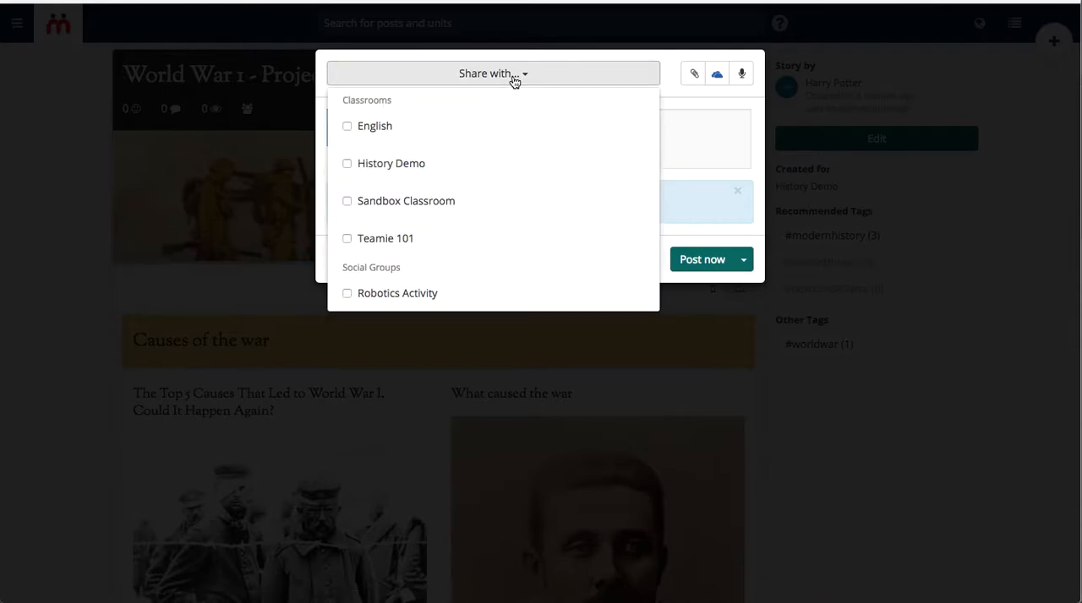
pyautogui.click(447, 173)
pyautogui.click(695, 132)
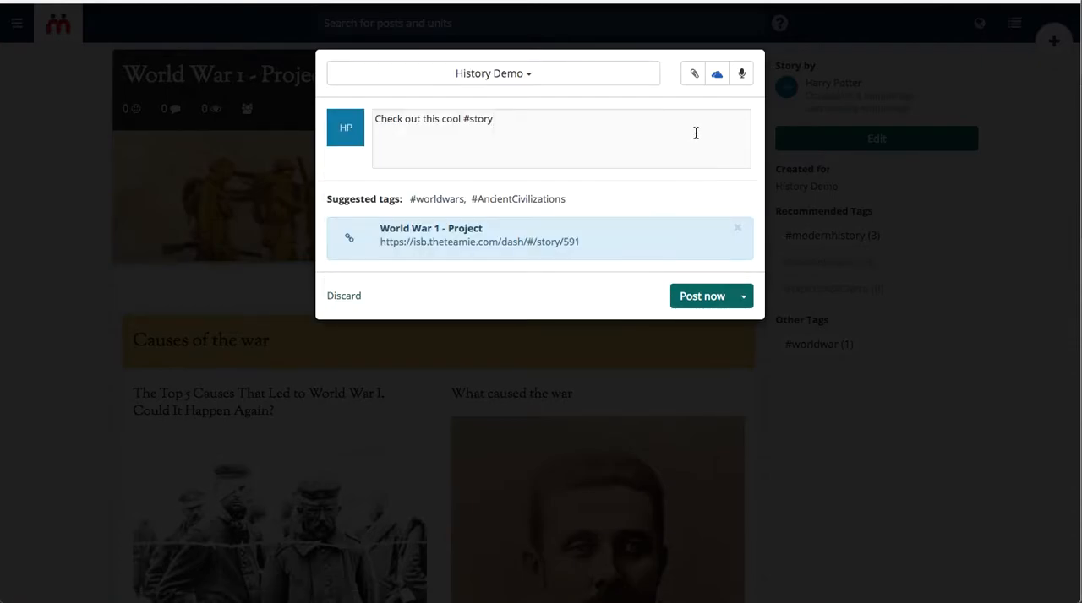
# Replace the post's message with "Created a #story for the #worldwars project. Hope you like it." and publish the post.
pyautogui.hotkey('ctrl', 'shift', 'Right')
pyautogui.hotkey('ctrl', 'shift', 'Right')
pyautogui.hotkey('ctrl', 'shift', 'Right')
pyautogui.hotkey('ctrl', 'shift', 'Right')
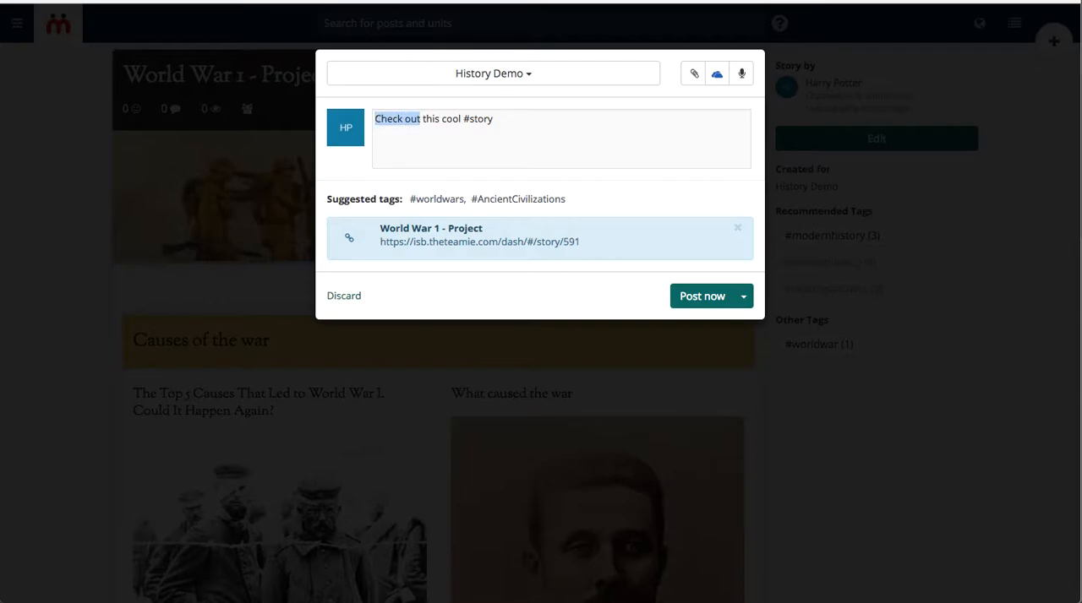
pyautogui.write('Created a #story for the #worldw')
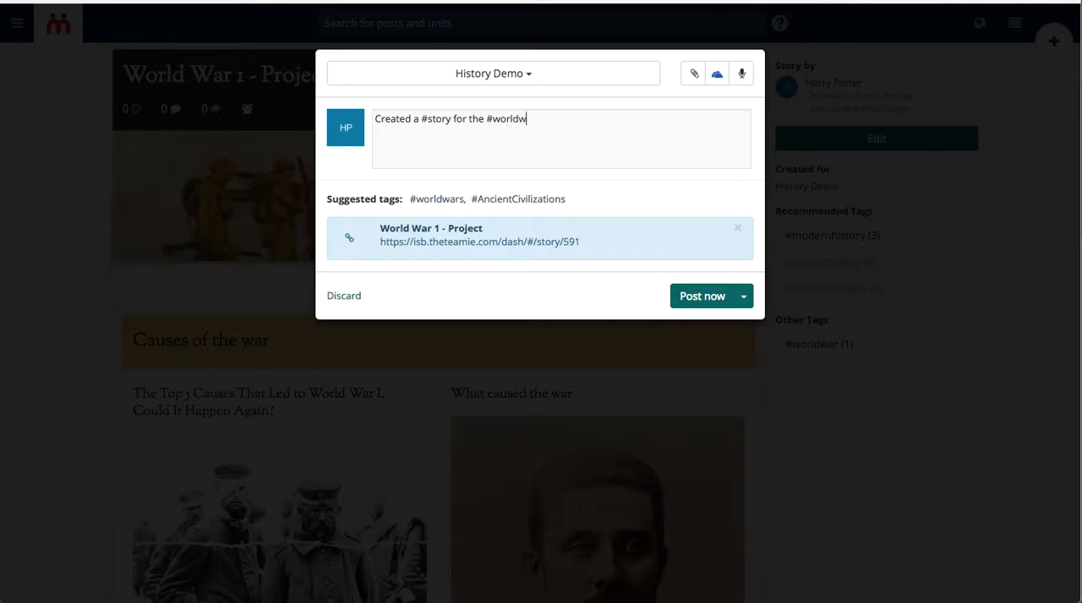
pyautogui.write('s pr')
pyautogui.press('BackSpace')
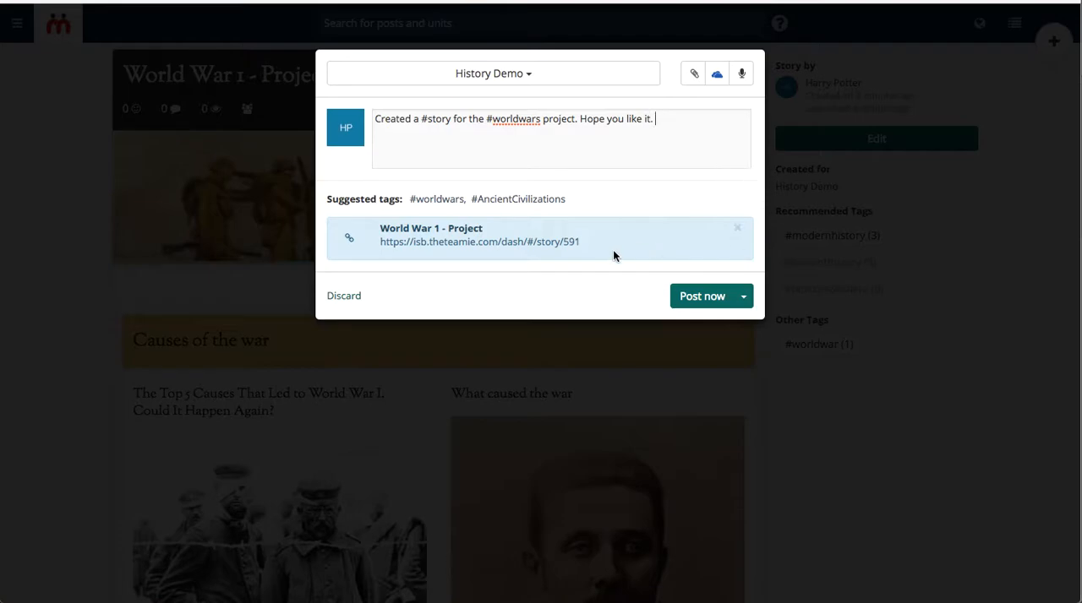
pyautogui.click(693, 297)
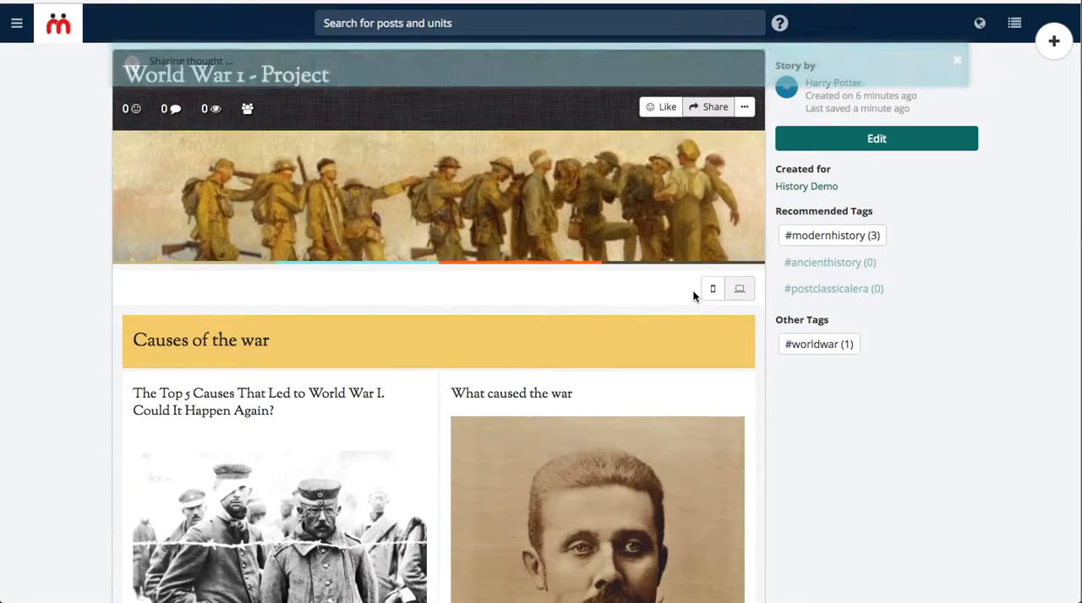